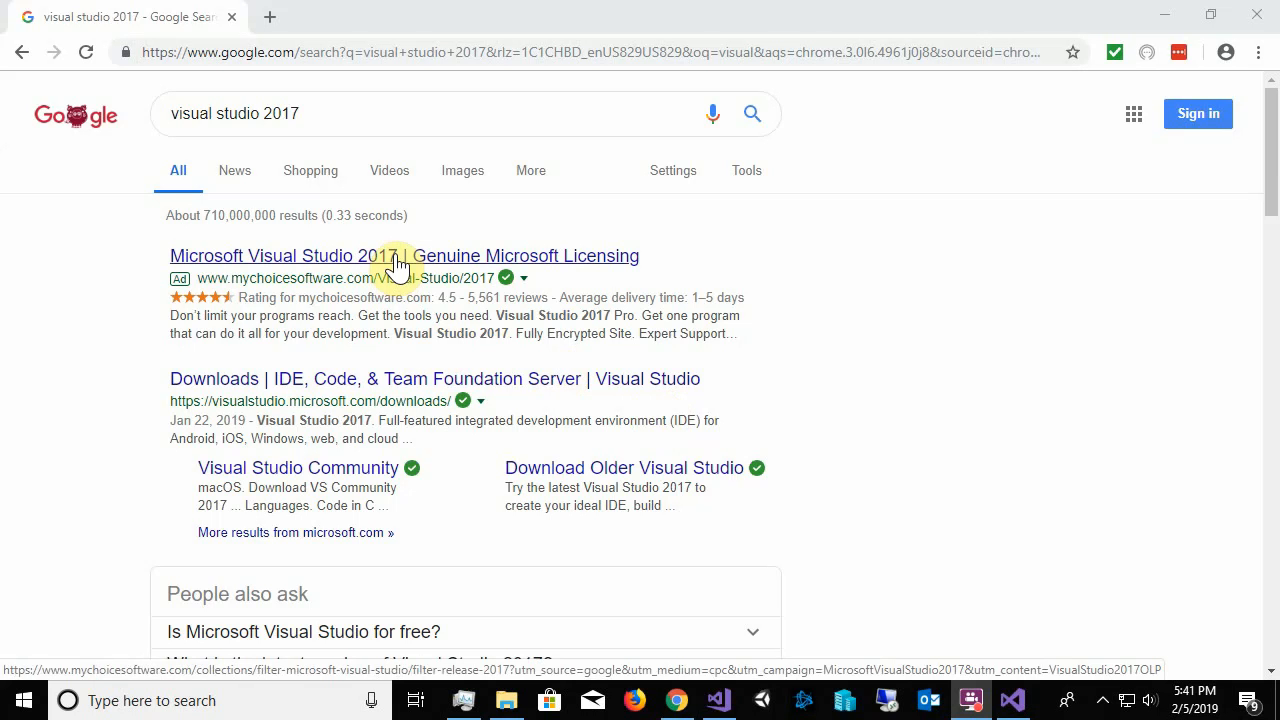
Open Microsoft's Visual Studio Community page from the search results for visual studio 2017
left_click(330, 110)
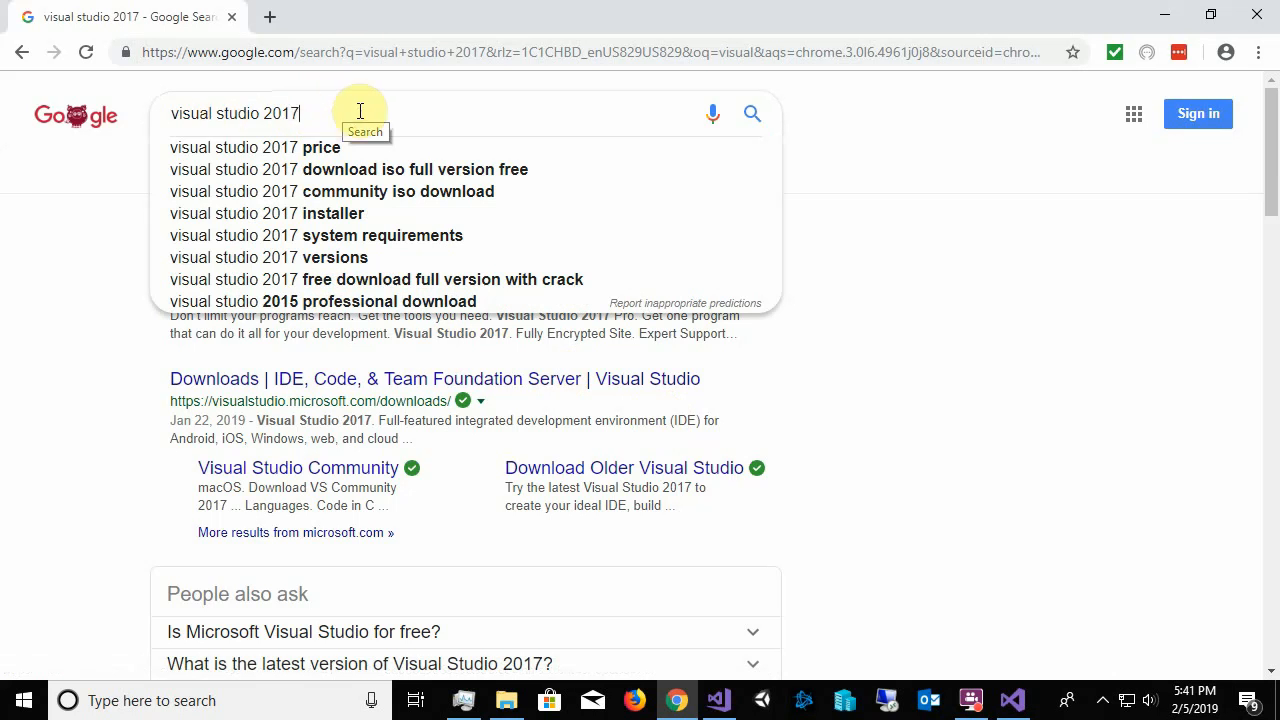
left_click_drag(343, 113, 126, 110)
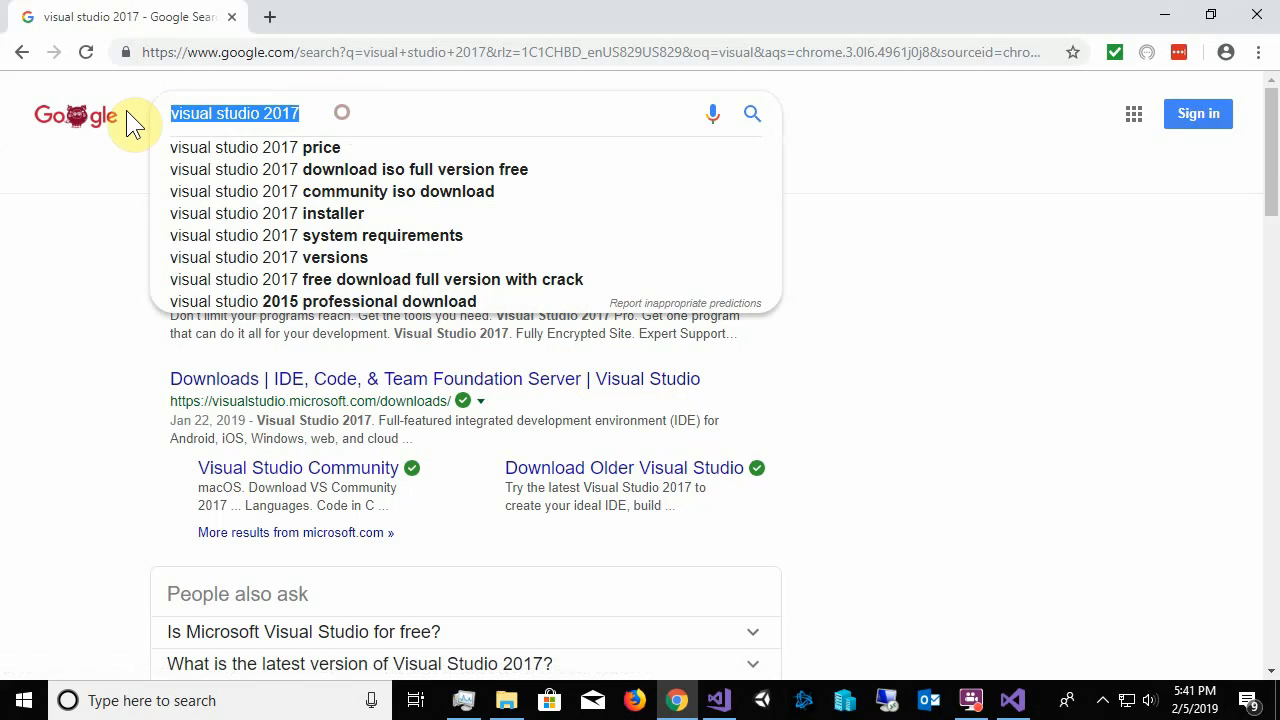
left_click(344, 473)
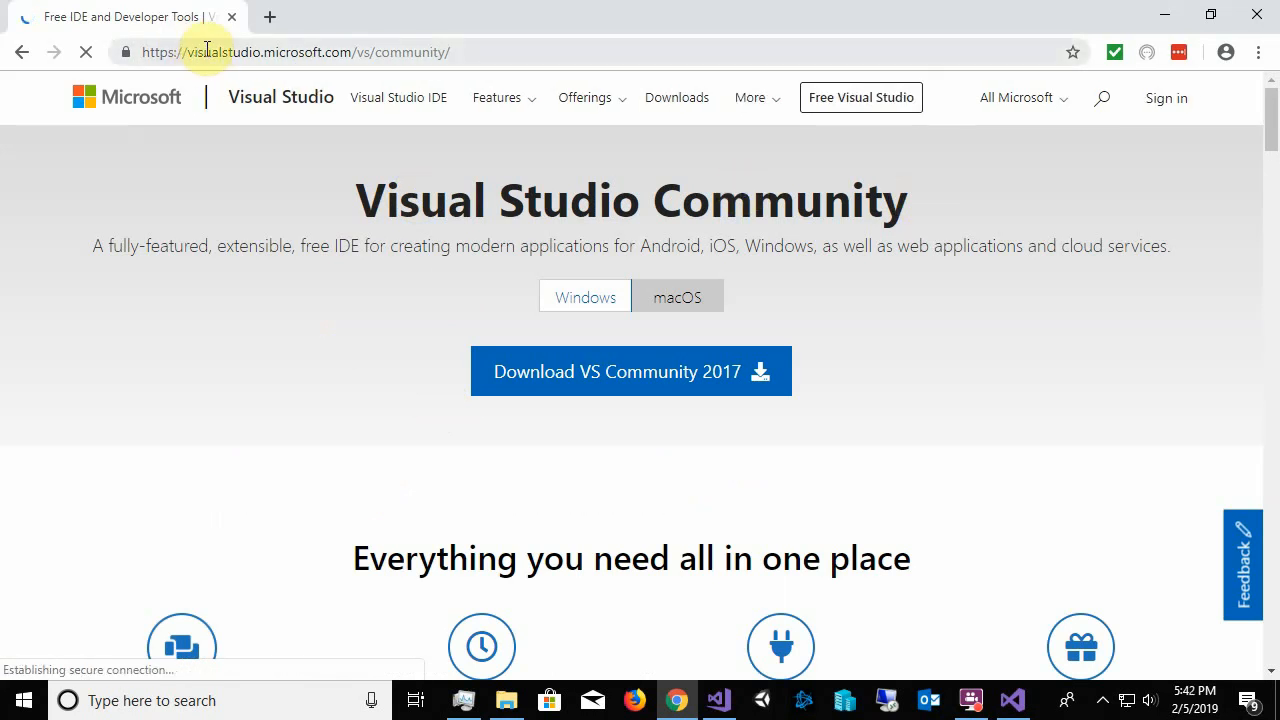
double_click(295, 52)
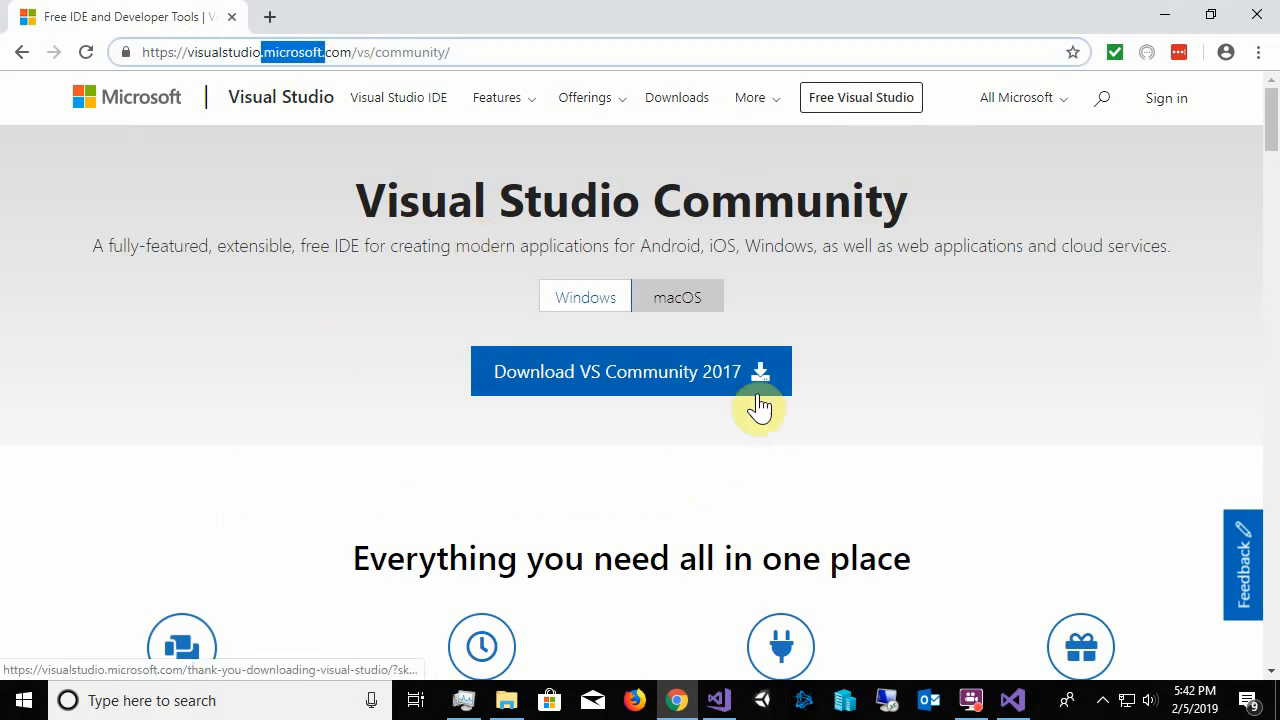
Download the VS Community 2017 installer for Windows
scroll(1014, 376, "down", 1)
scroll(1013, 374, "down", 2)
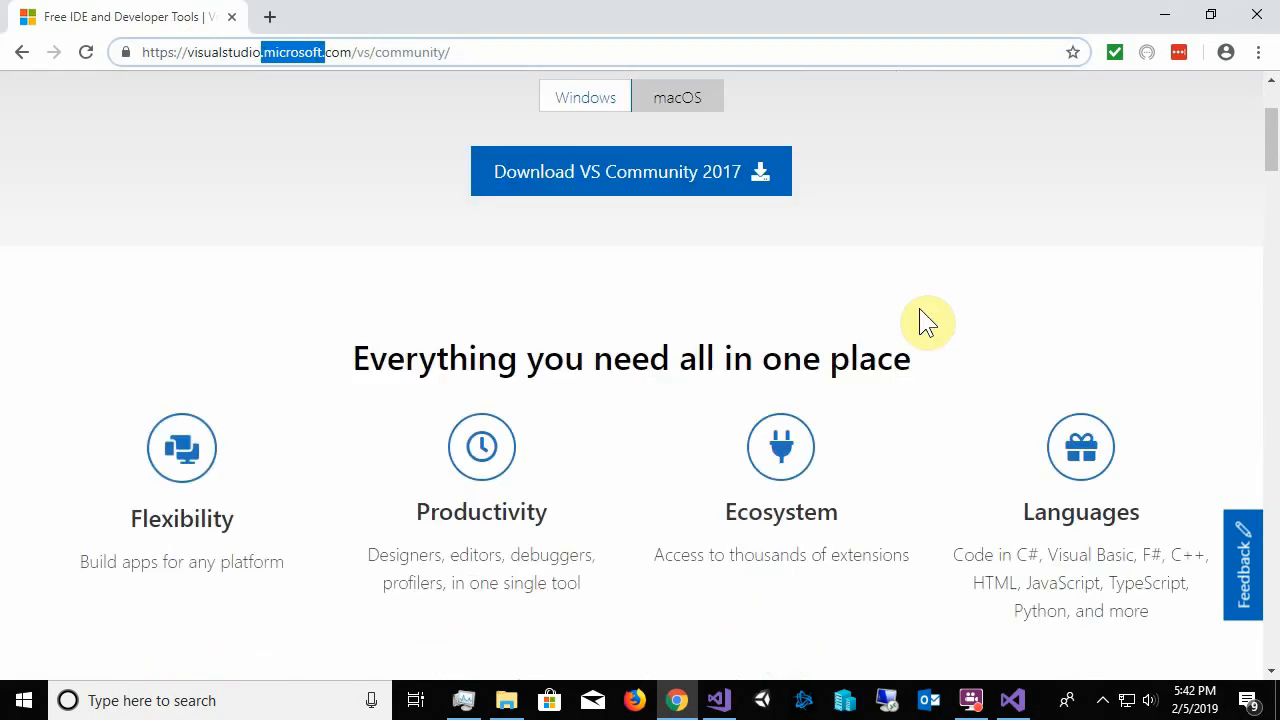
scroll(919, 308, "up", 3)
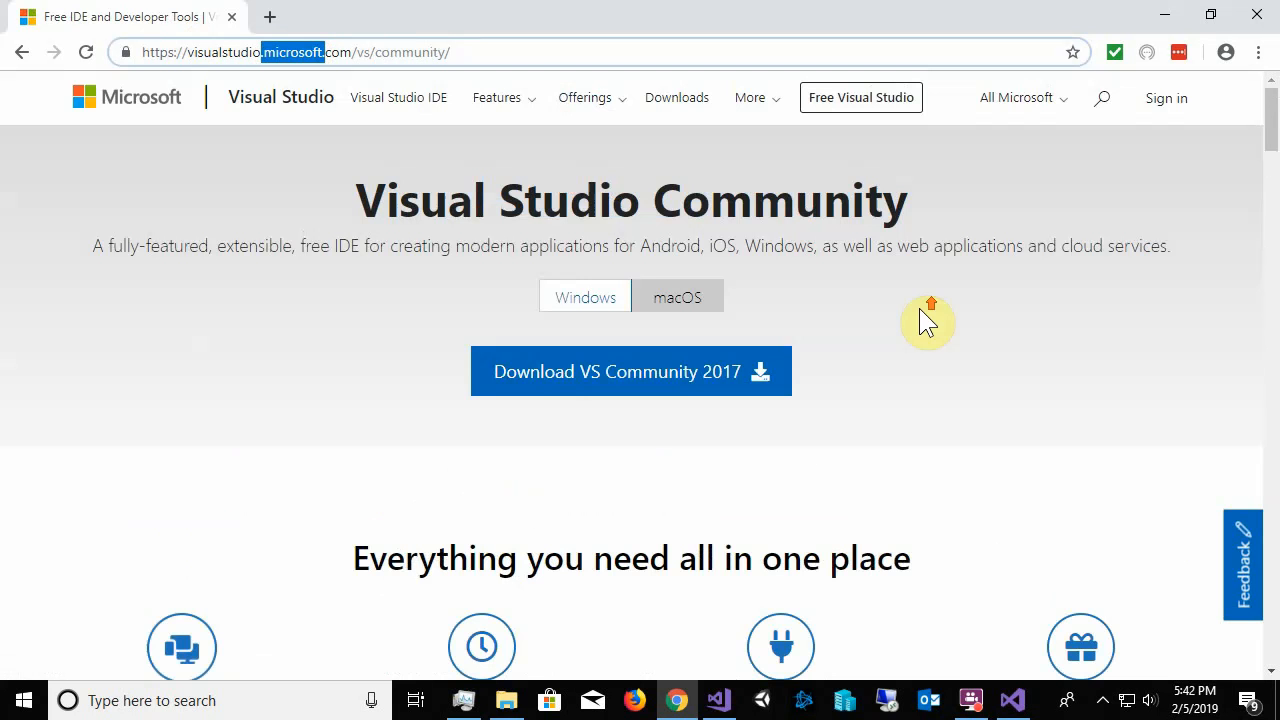
left_click(651, 381)
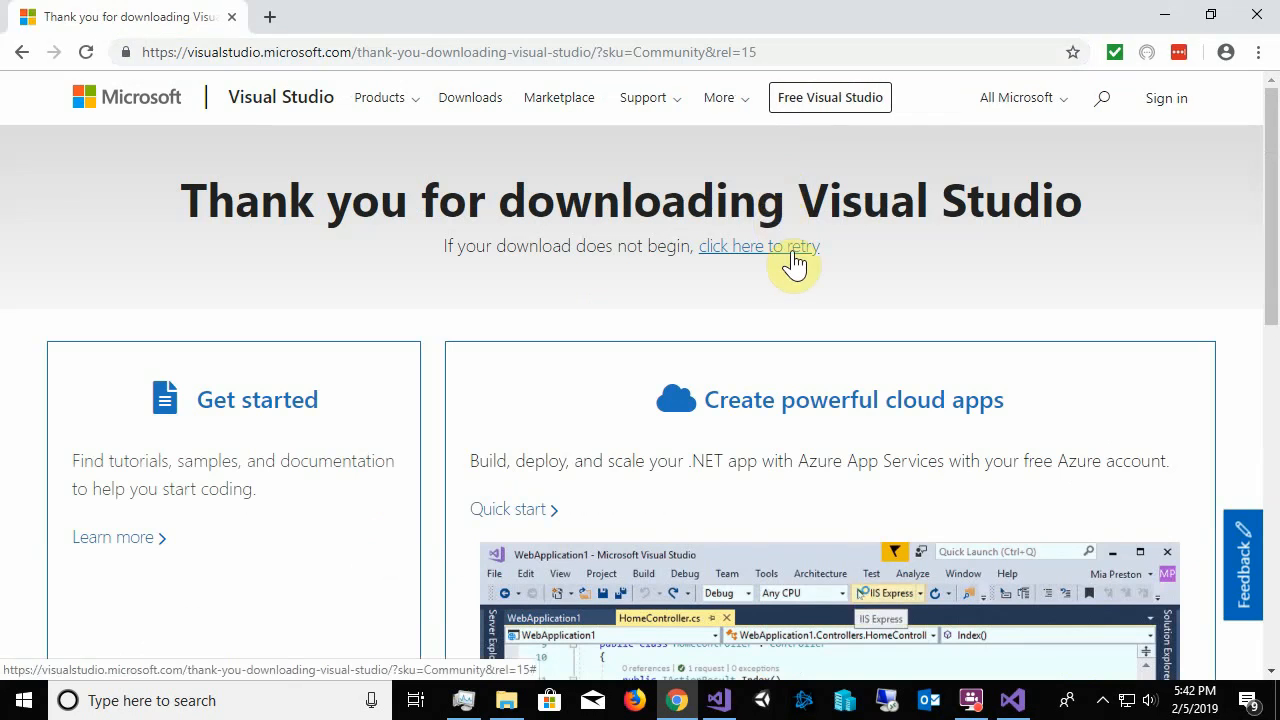
Look through the download thank-you page and retry the Visual Studio installer download
scroll(763, 288, "down", 5)
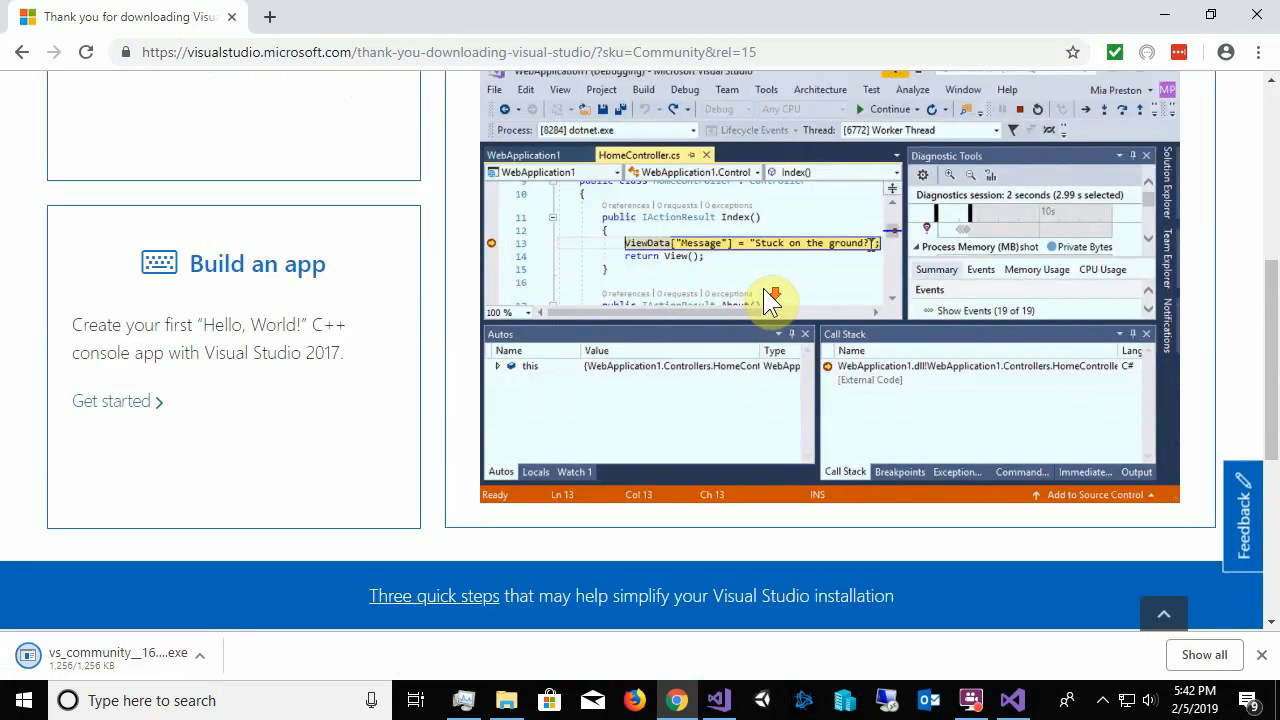
scroll(764, 286, "up", 2)
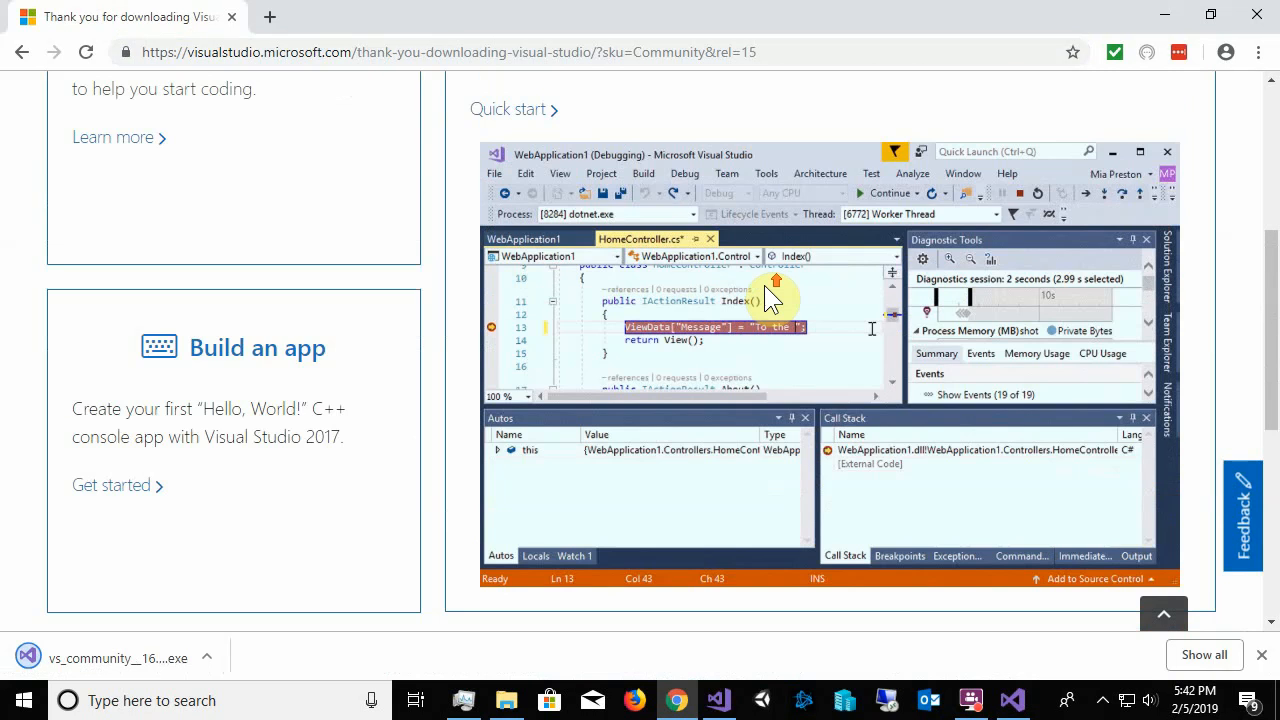
scroll(764, 285, "up", 3)
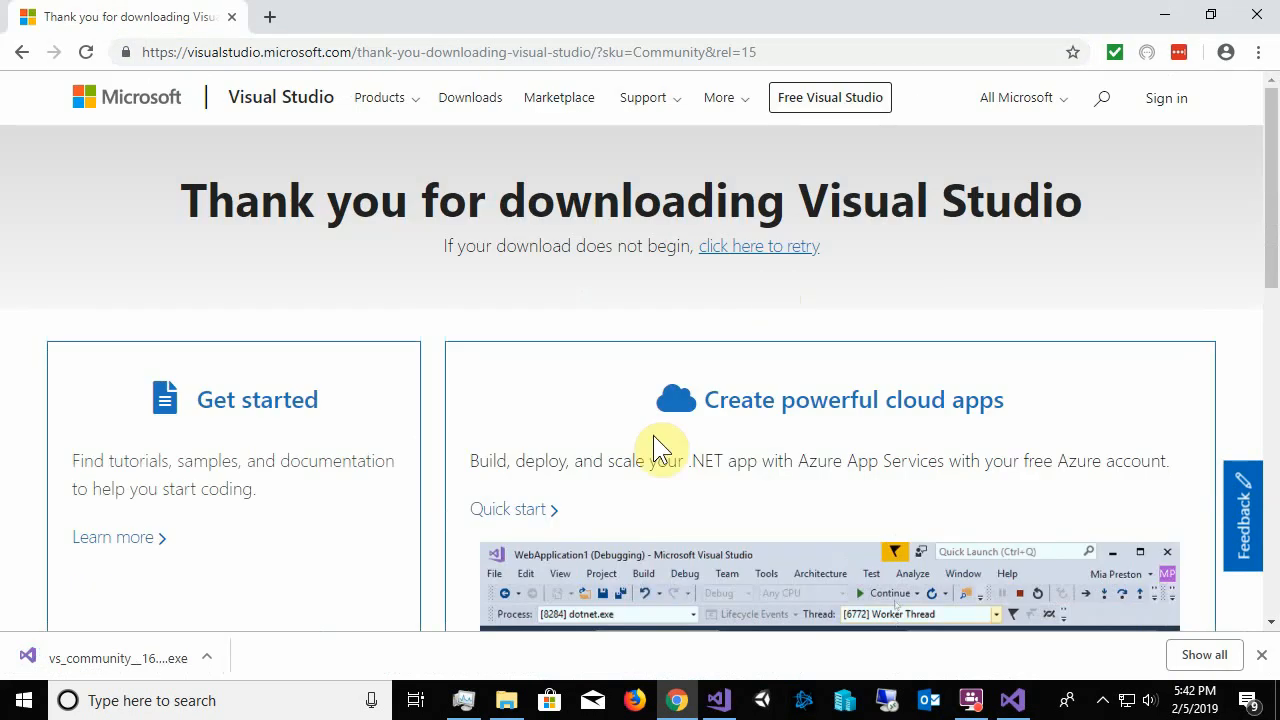
scroll(785, 449, "down", 8)
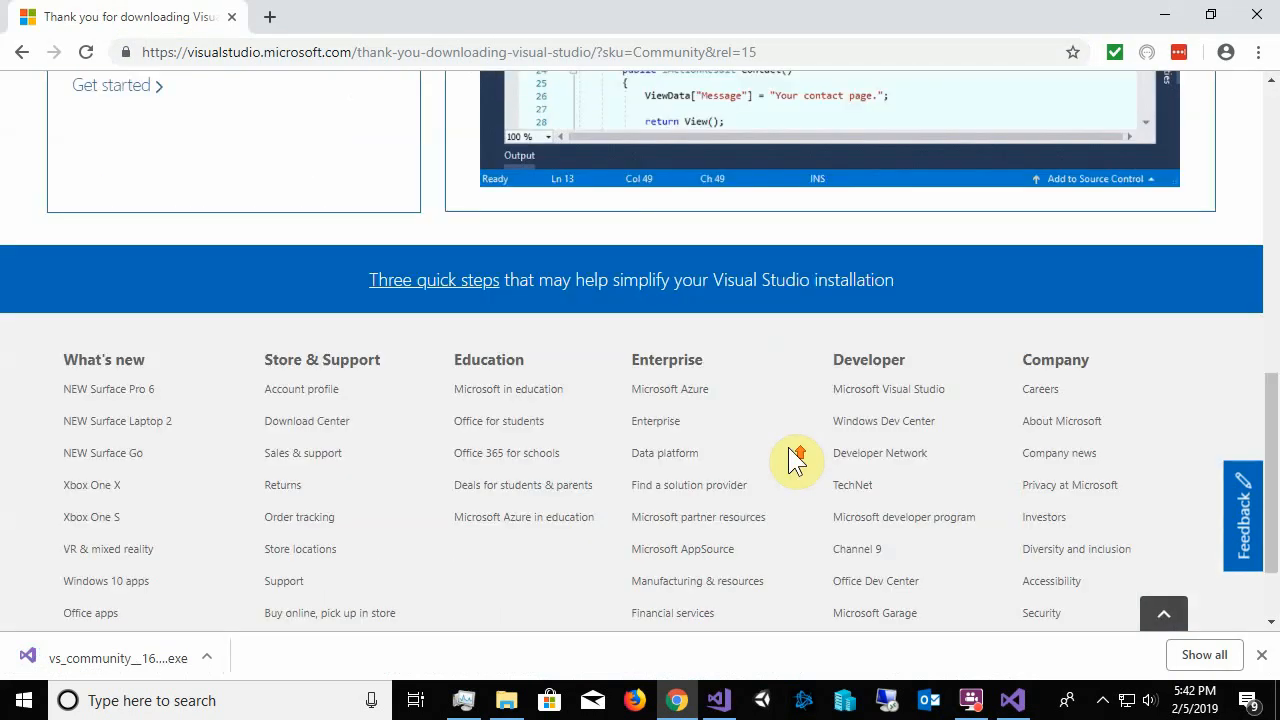
scroll(790, 455, "up", 5)
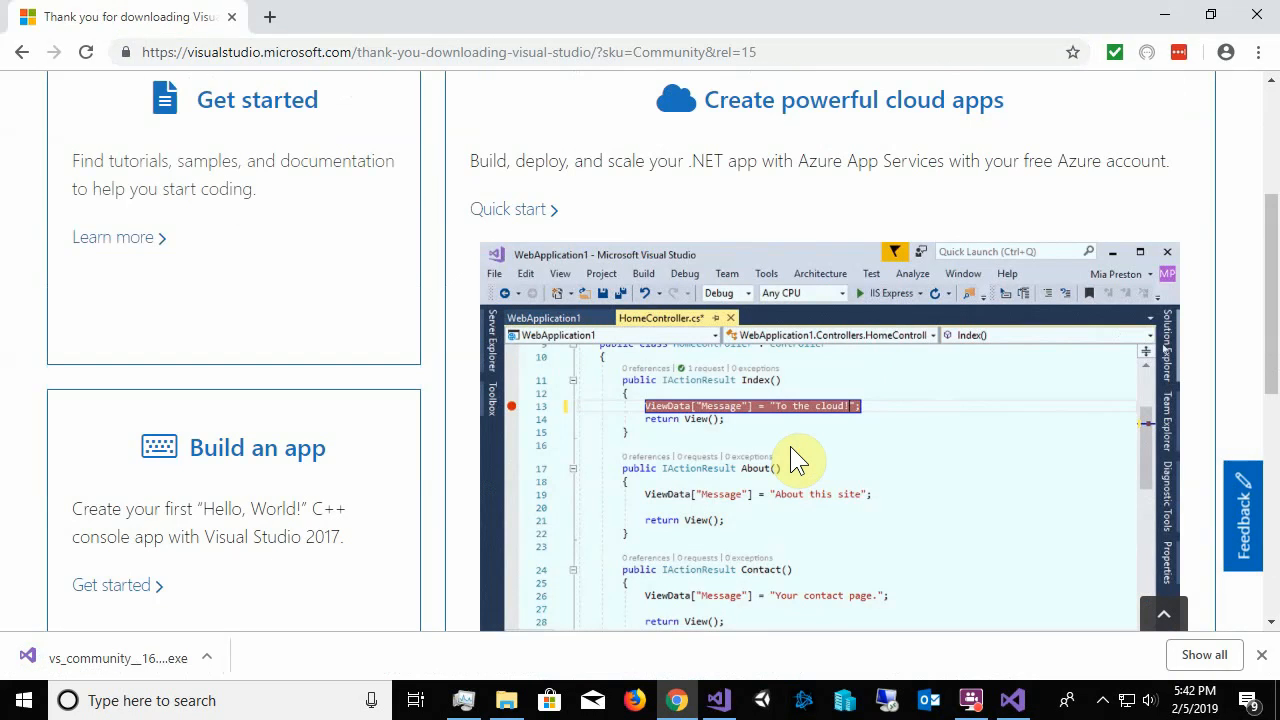
scroll(790, 446, "up", 3)
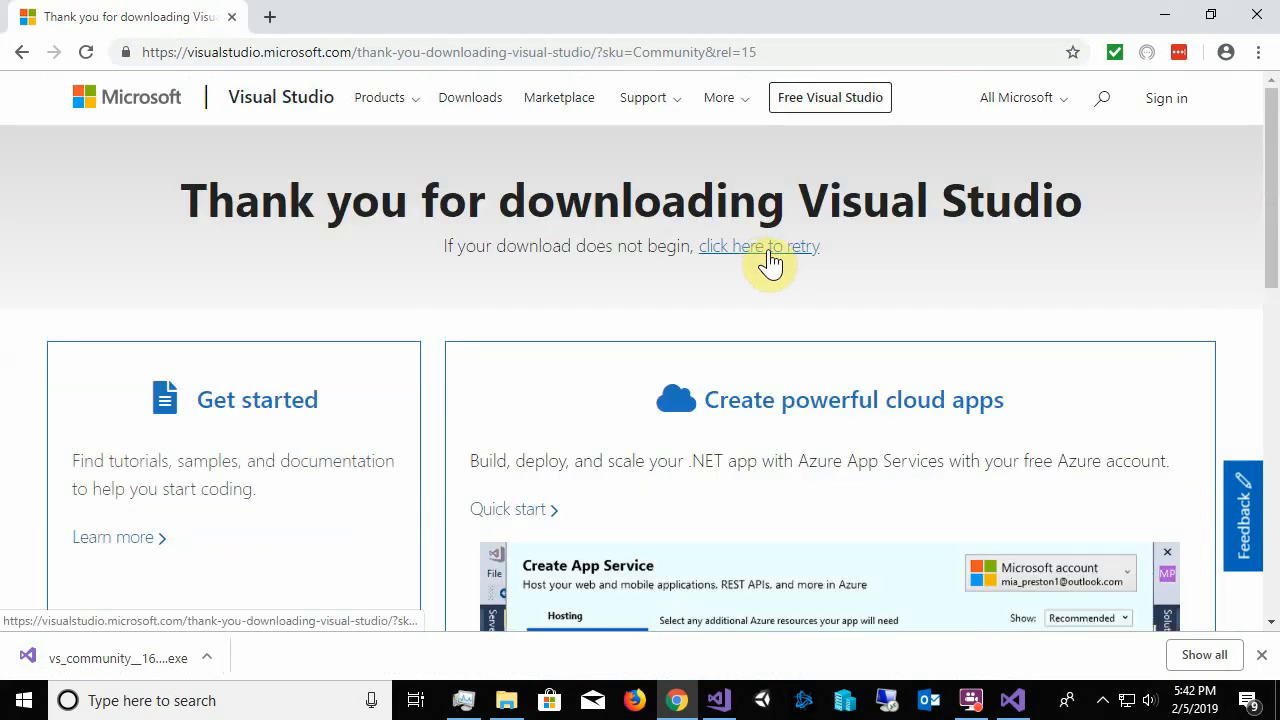
left_click(768, 257)
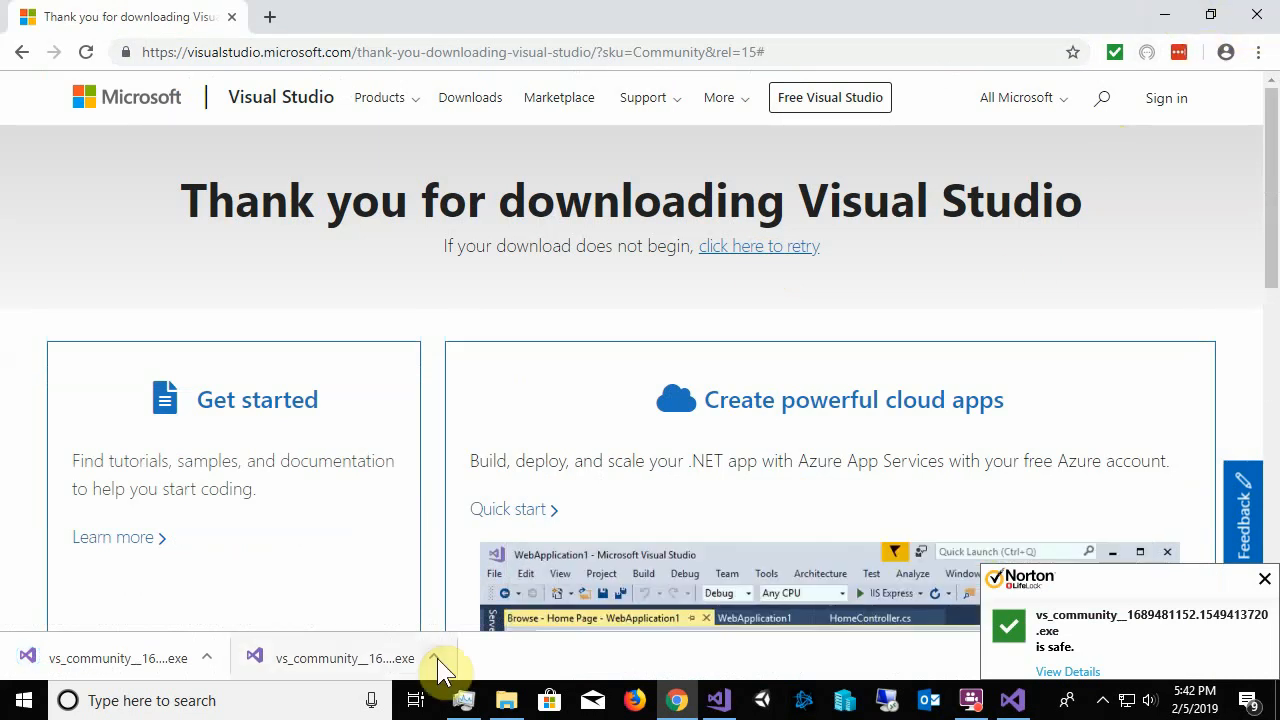
Show the downloaded installer in its folder, delete both vs_community files and close the folder window
right_click(321, 657)
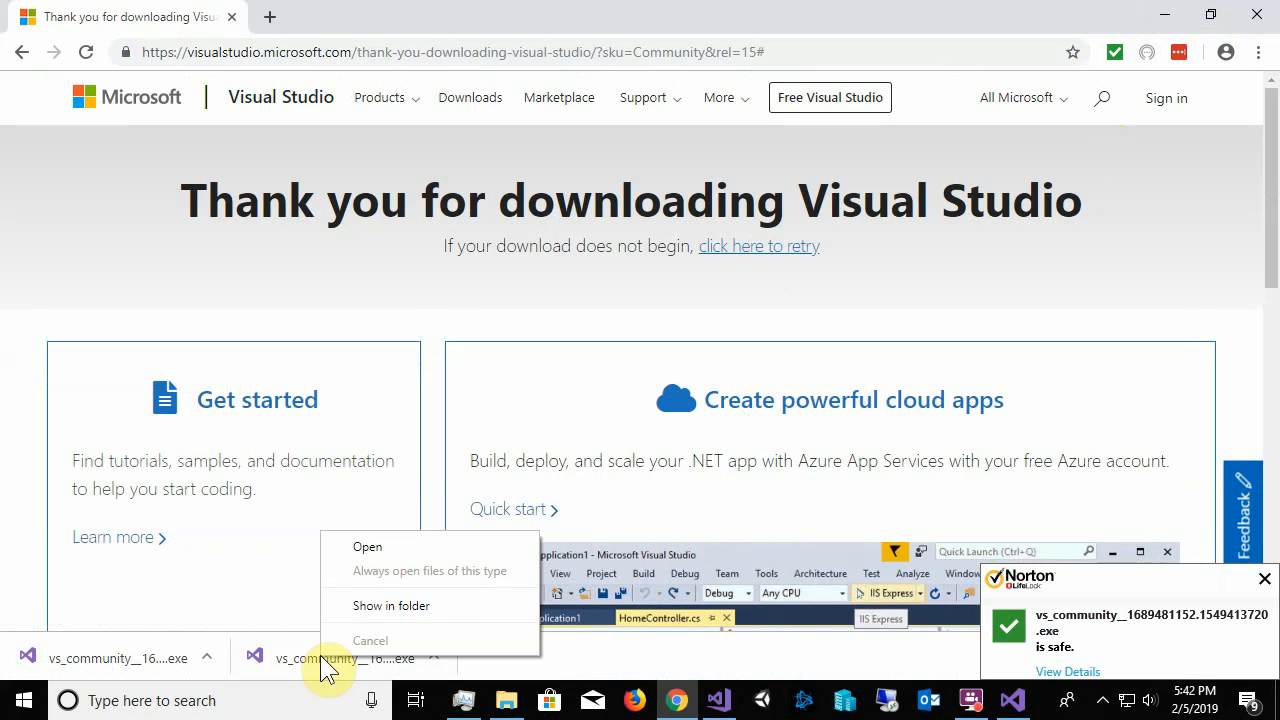
left_click(391, 606)
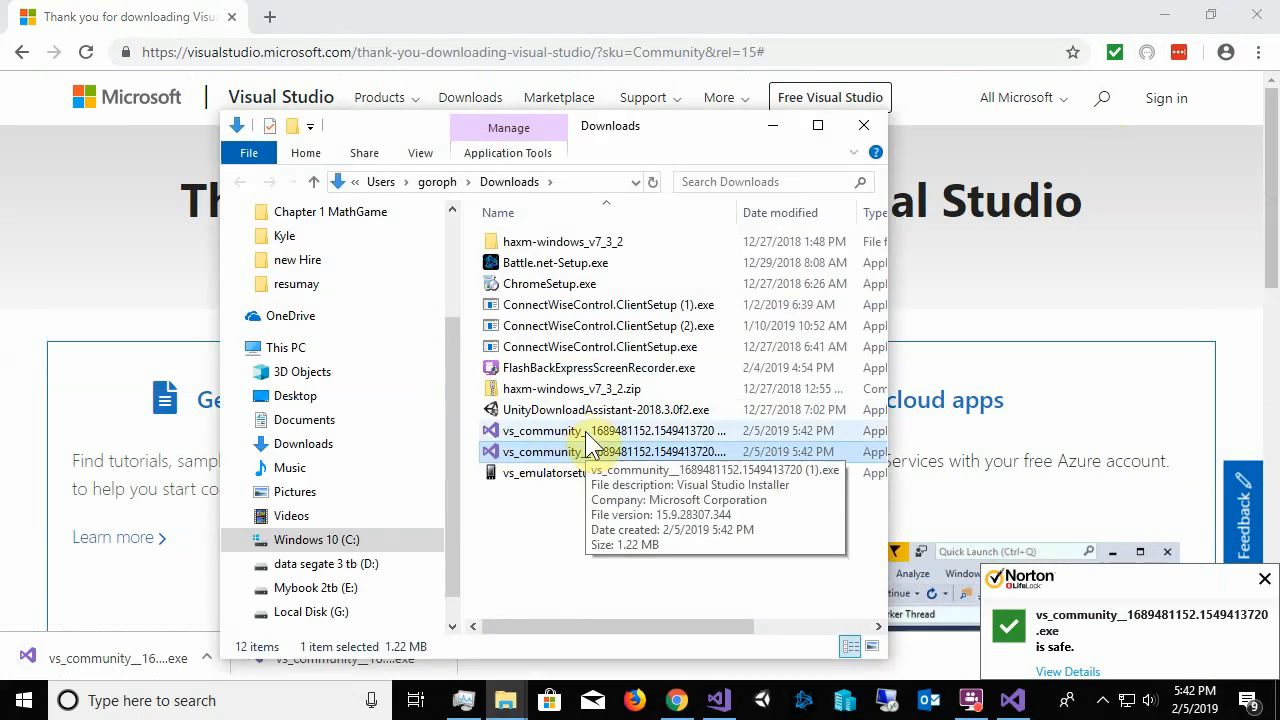
left_click(587, 433, "ctrl")
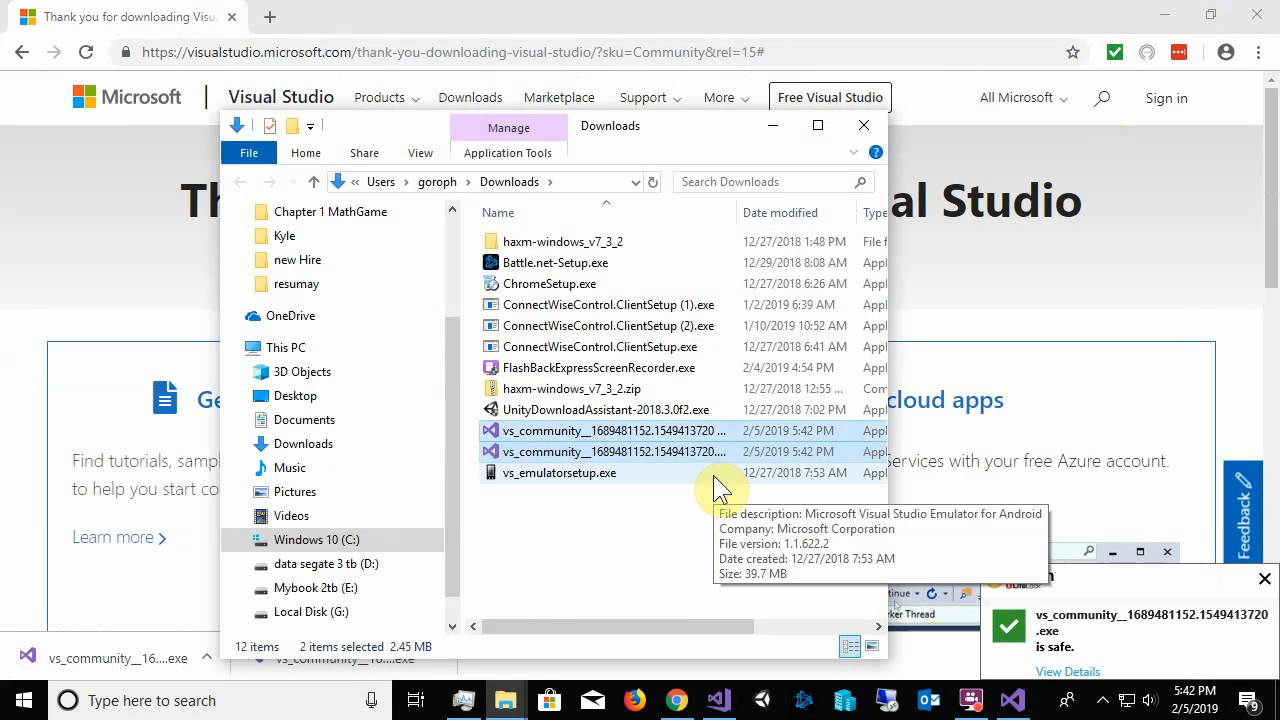
key("Delete")
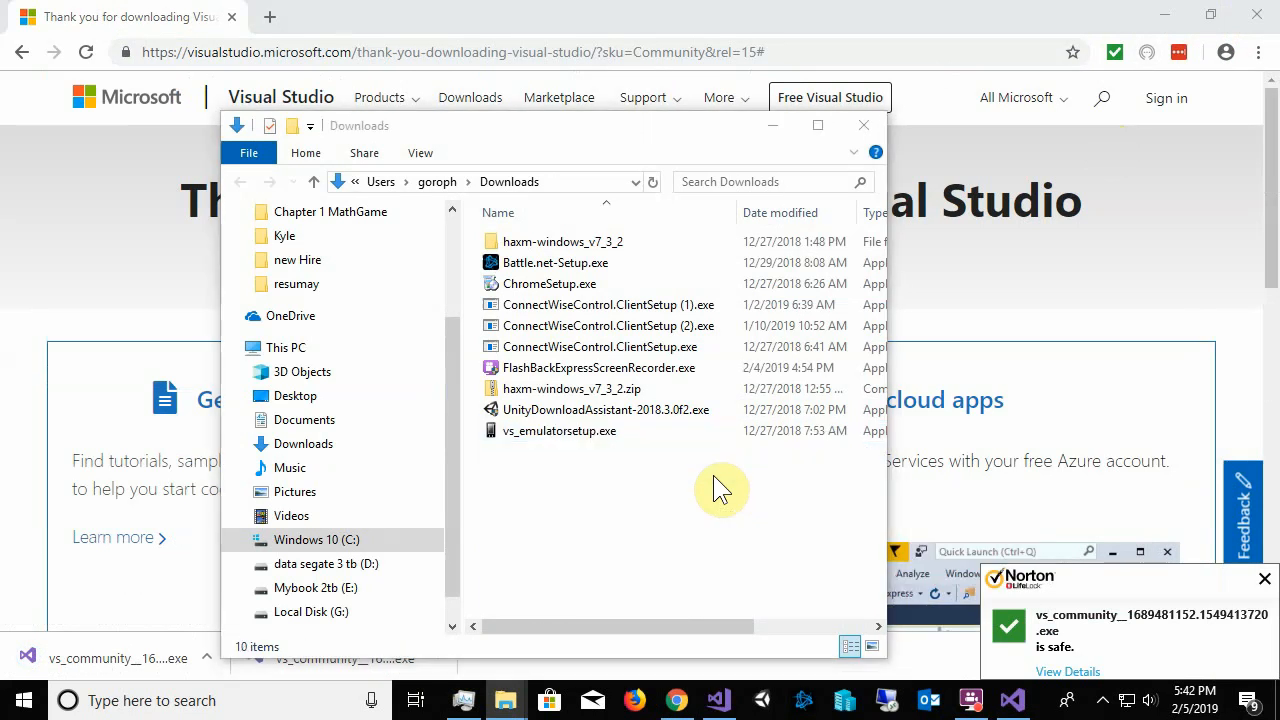
left_click(866, 124)
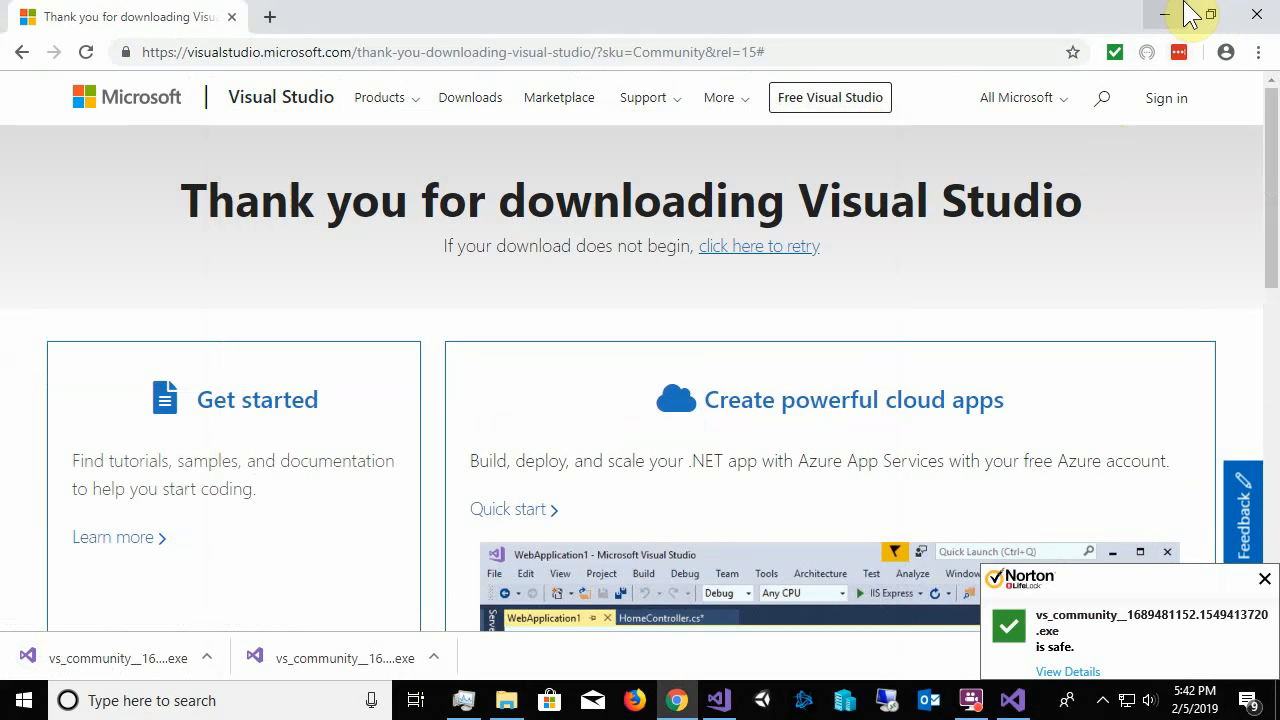
Switch from the browser to Visual Studio Installer and open the modification options for Visual Studio Community 2017
left_click(1165, 14)
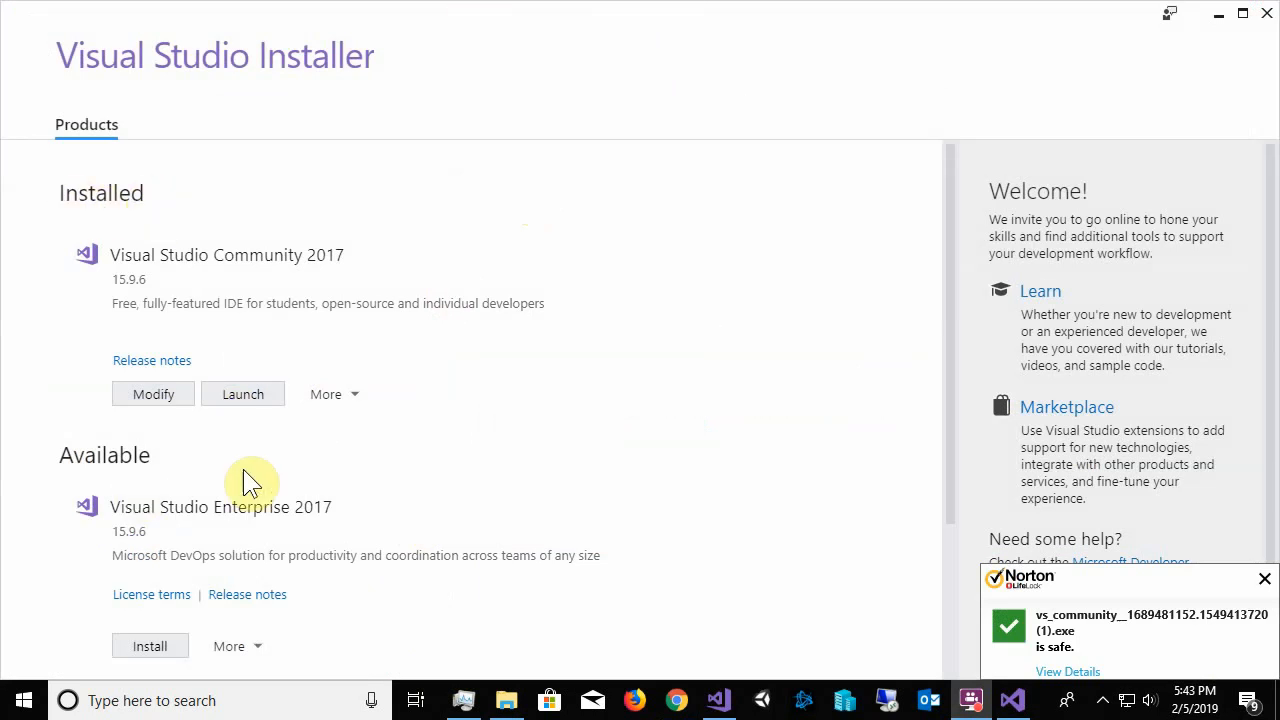
scroll(250, 482, "down", 2)
scroll(240, 482, "up", 2)
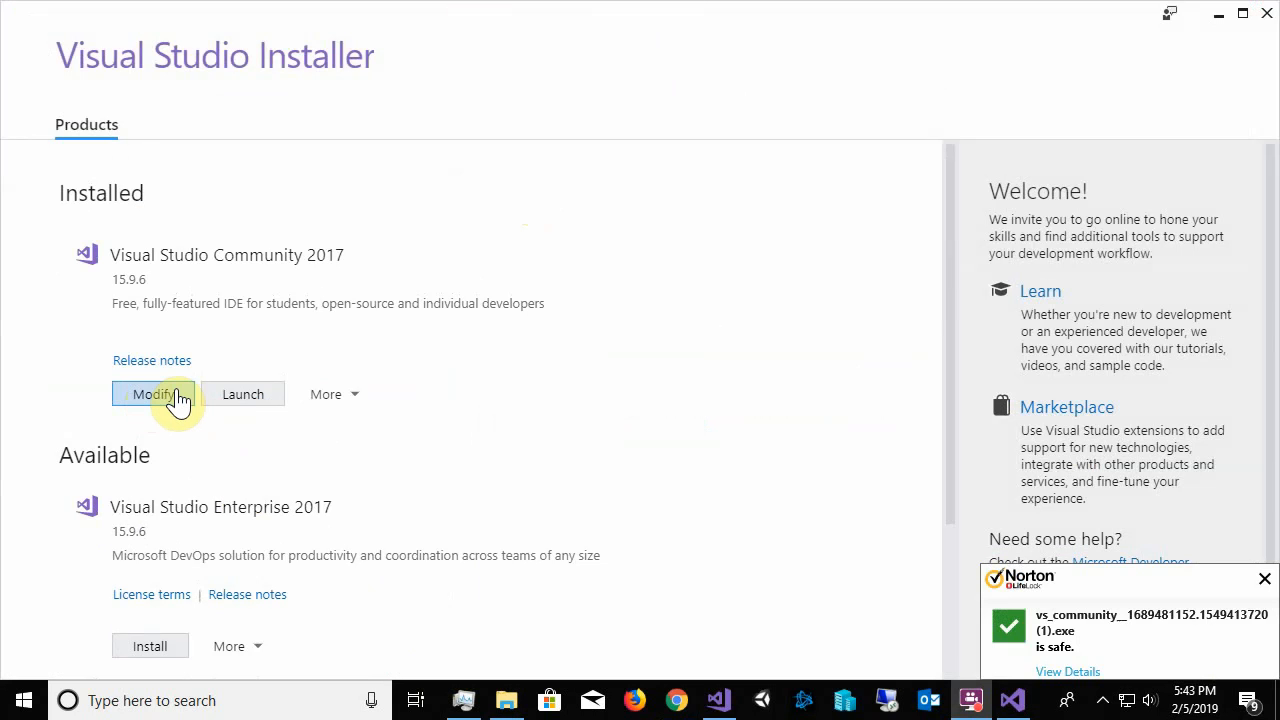
left_click(1265, 579)
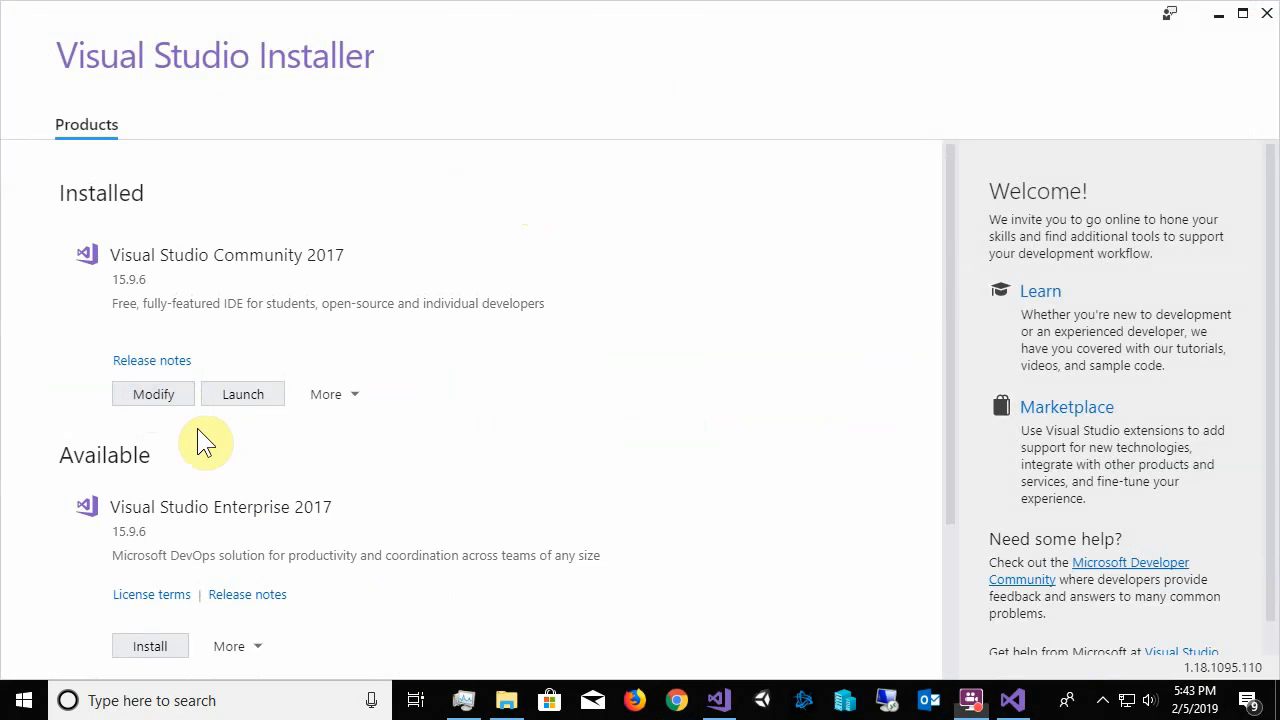
left_click(152, 396)
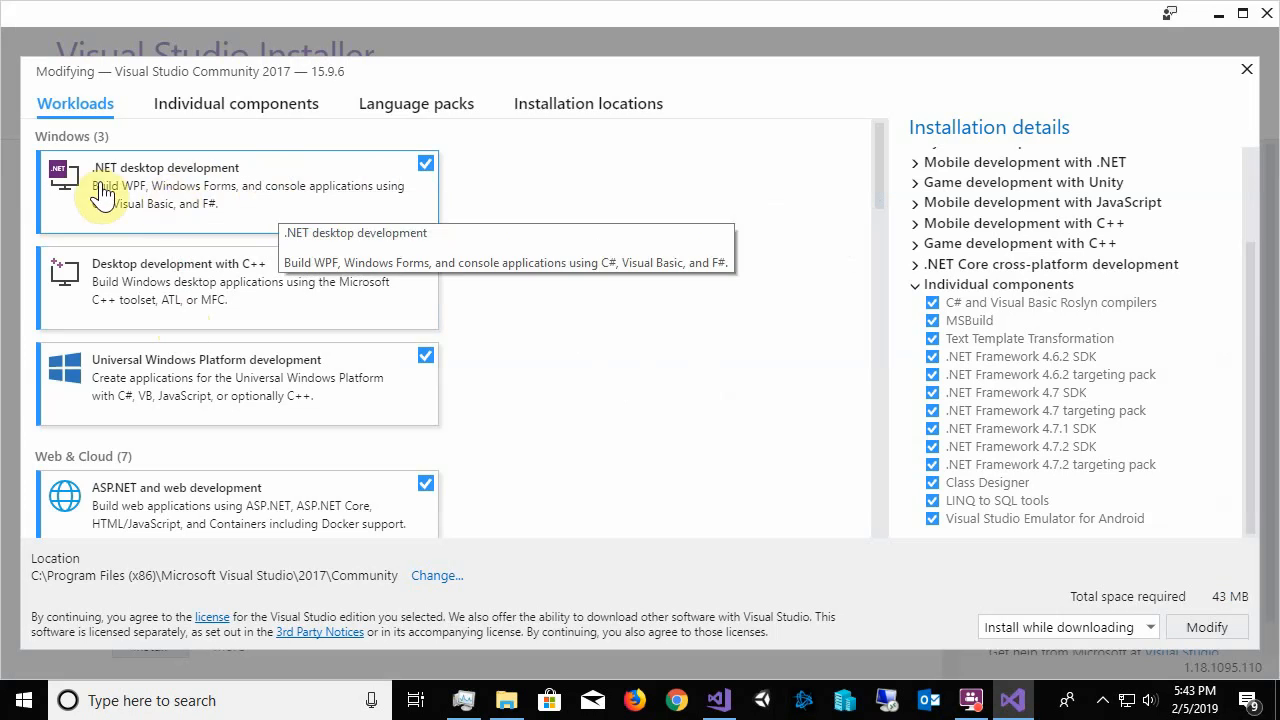
Examine the workloads offered under Windows, Web & Cloud, Mobile & Gaming and Other Toolsets, and which ones are selected
scroll(288, 187, "down", 3)
scroll(288, 187, "down", 12)
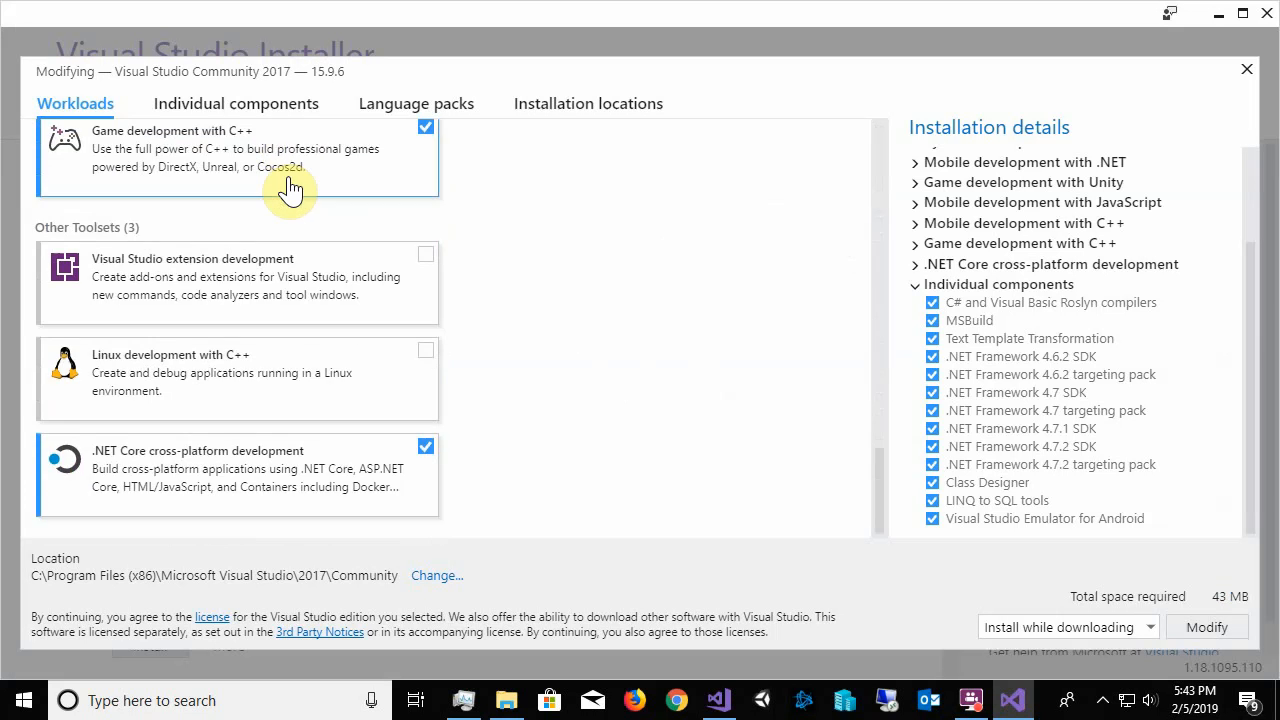
scroll(288, 187, "up", 10)
scroll(288, 187, "up", 2)
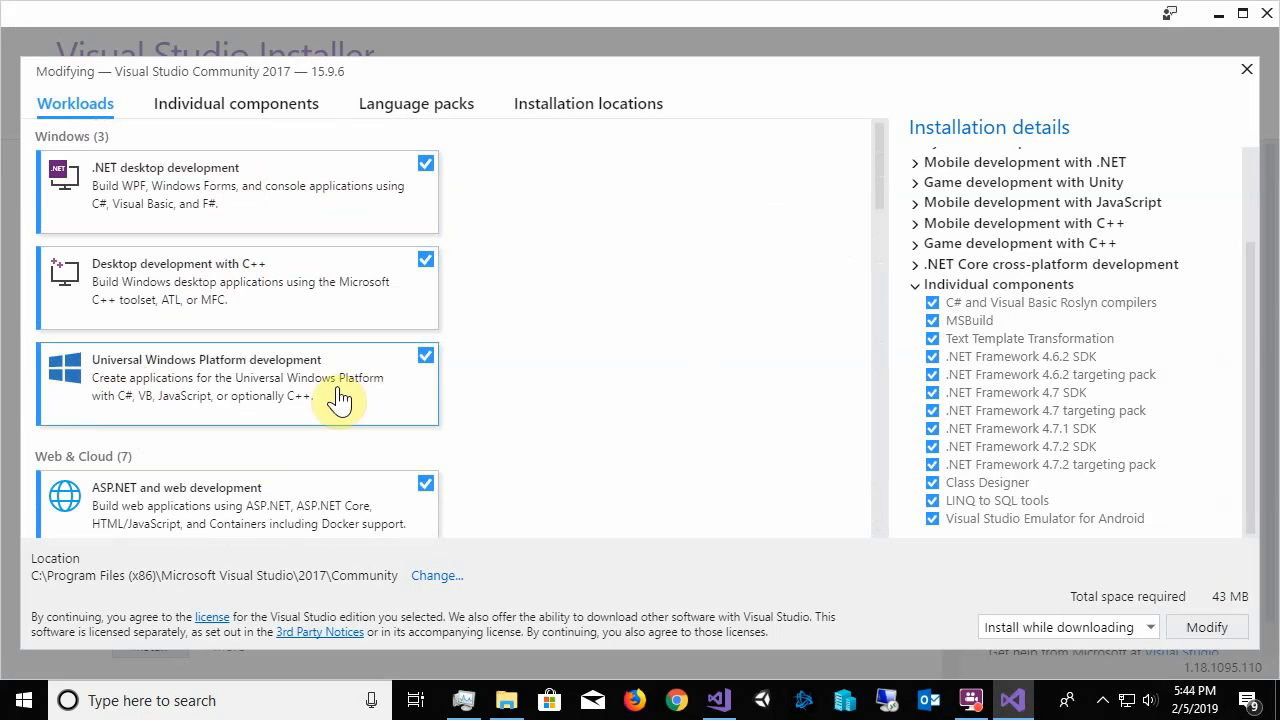
scroll(559, 385, "down", 4)
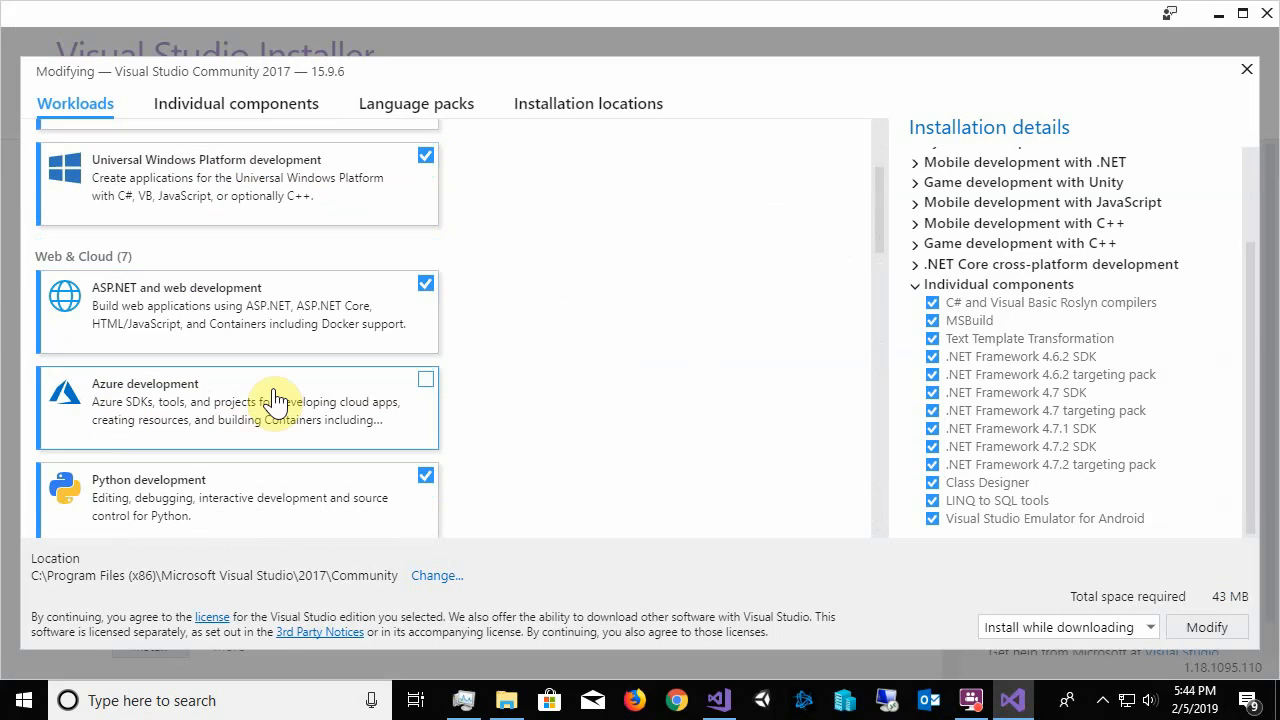
scroll(598, 405, "down", 1)
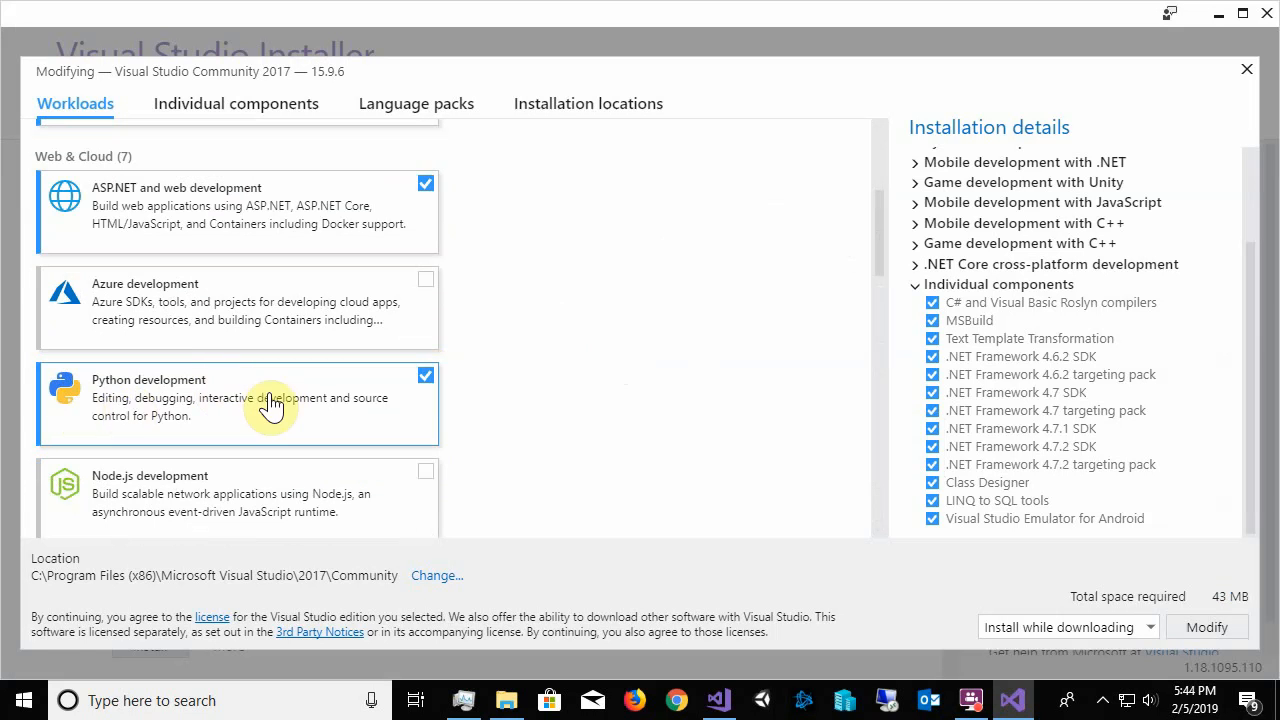
scroll(320, 414, "down", 2)
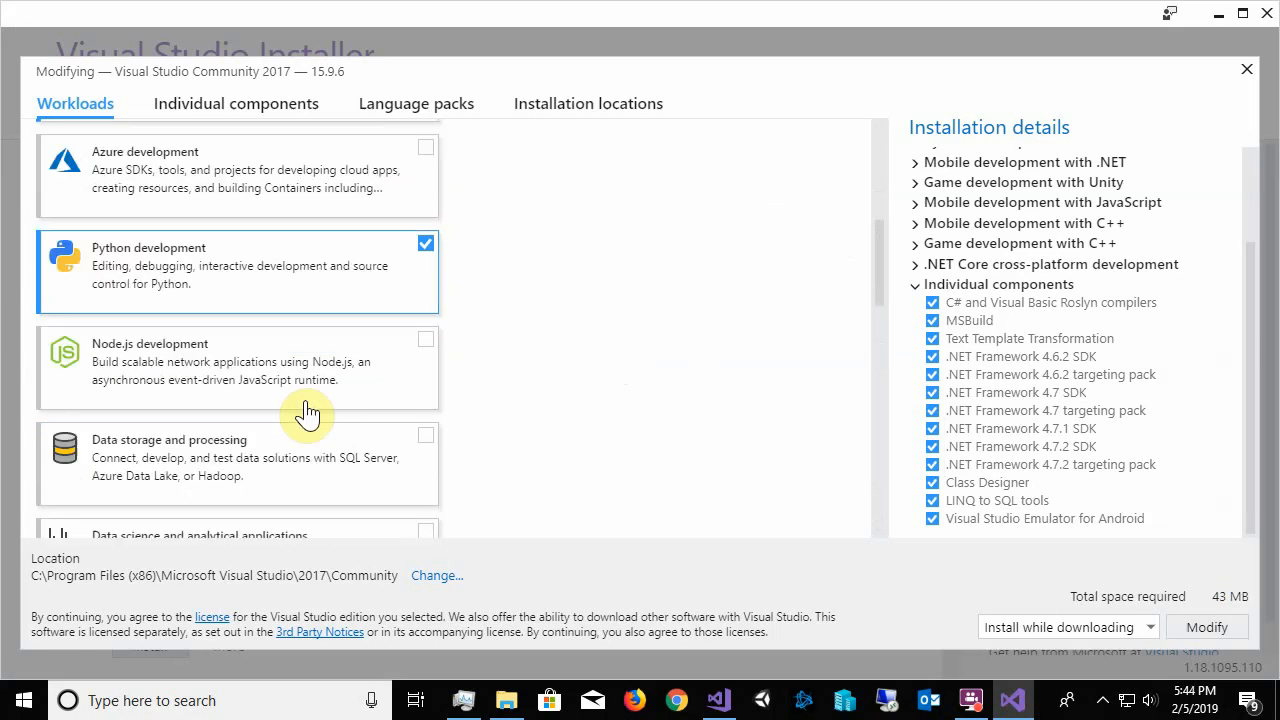
scroll(320, 325, "down", 1)
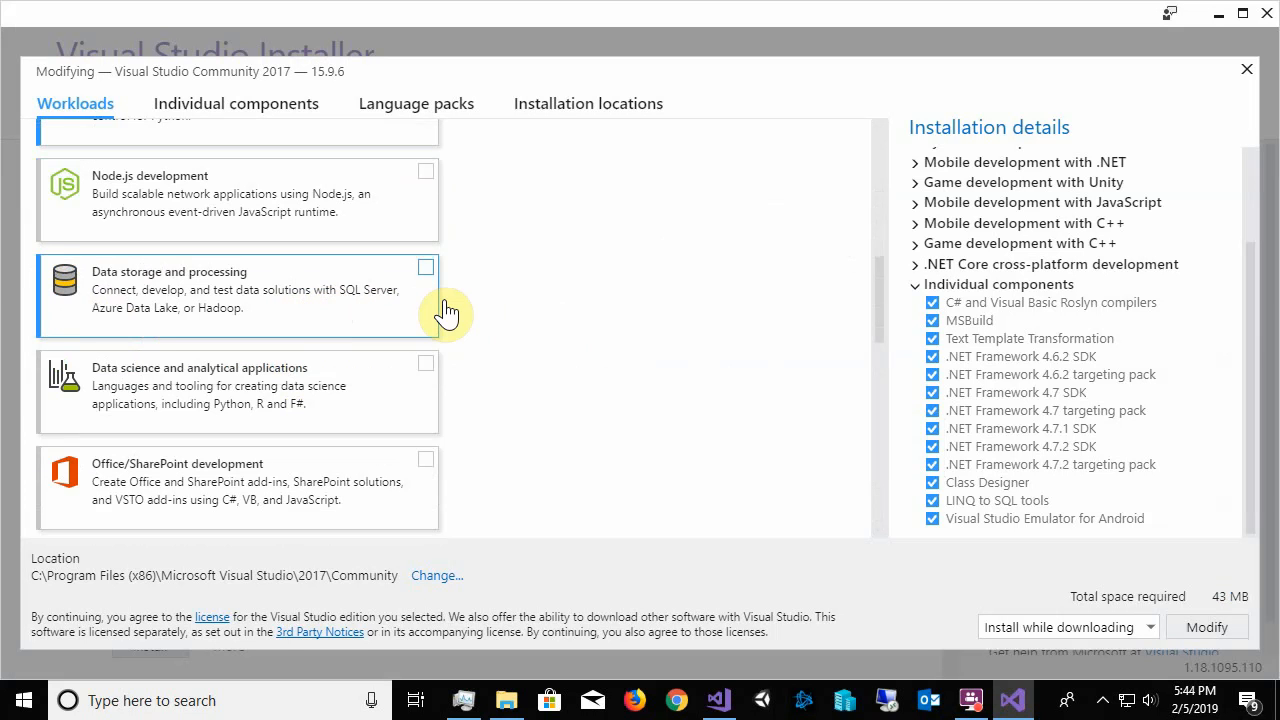
scroll(420, 295, "down", 1)
scroll(604, 330, "down", 1)
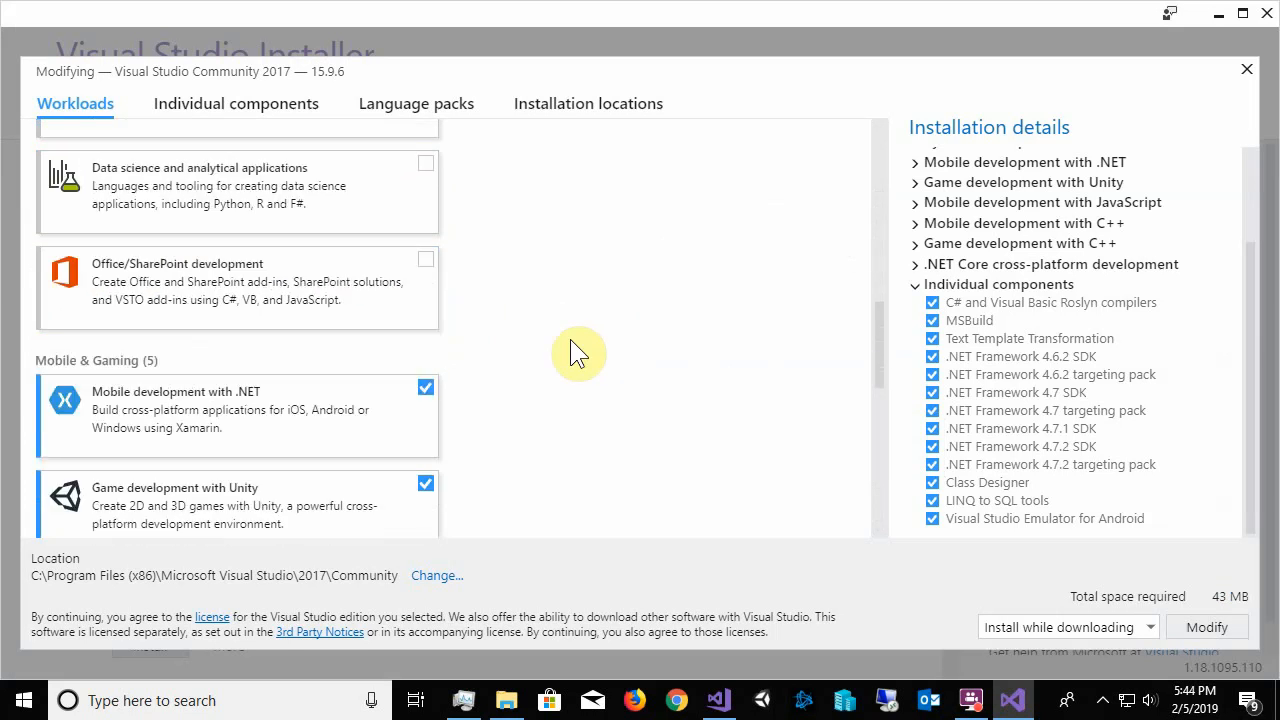
scroll(570, 352, "down", 2)
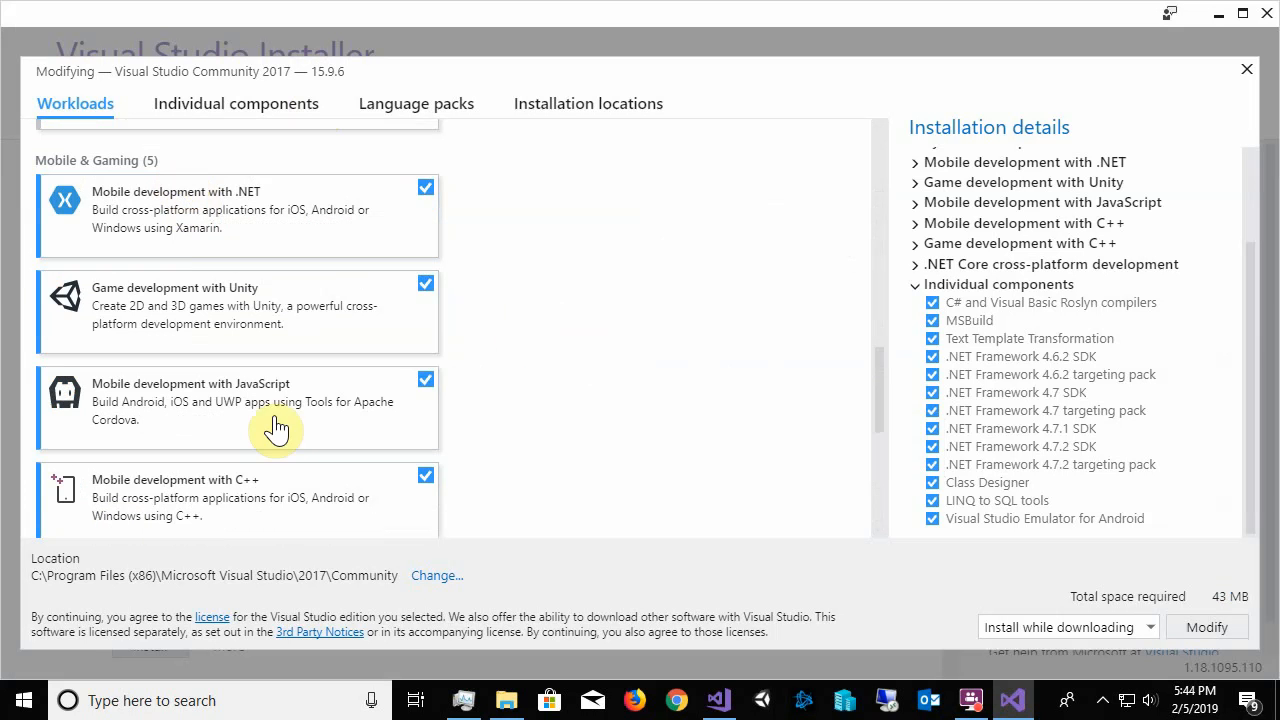
scroll(277, 428, "down", 2)
scroll(224, 398, "up", 1)
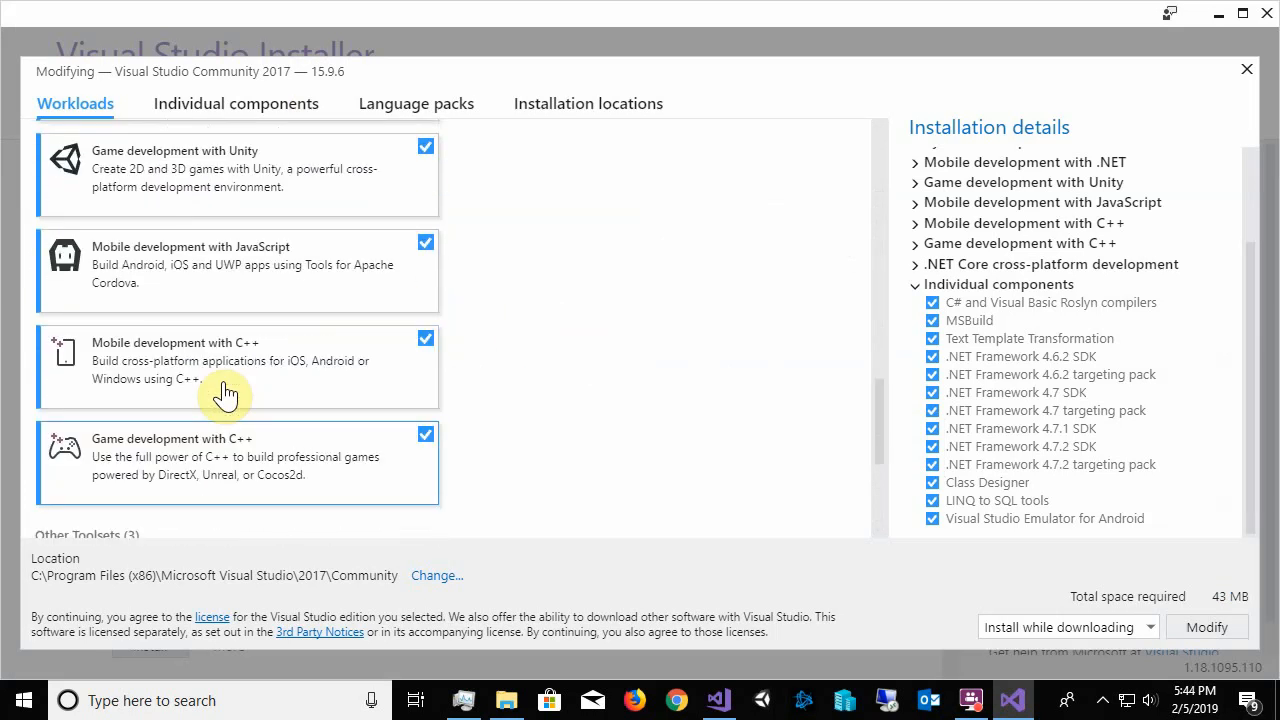
scroll(224, 395, "up", 2)
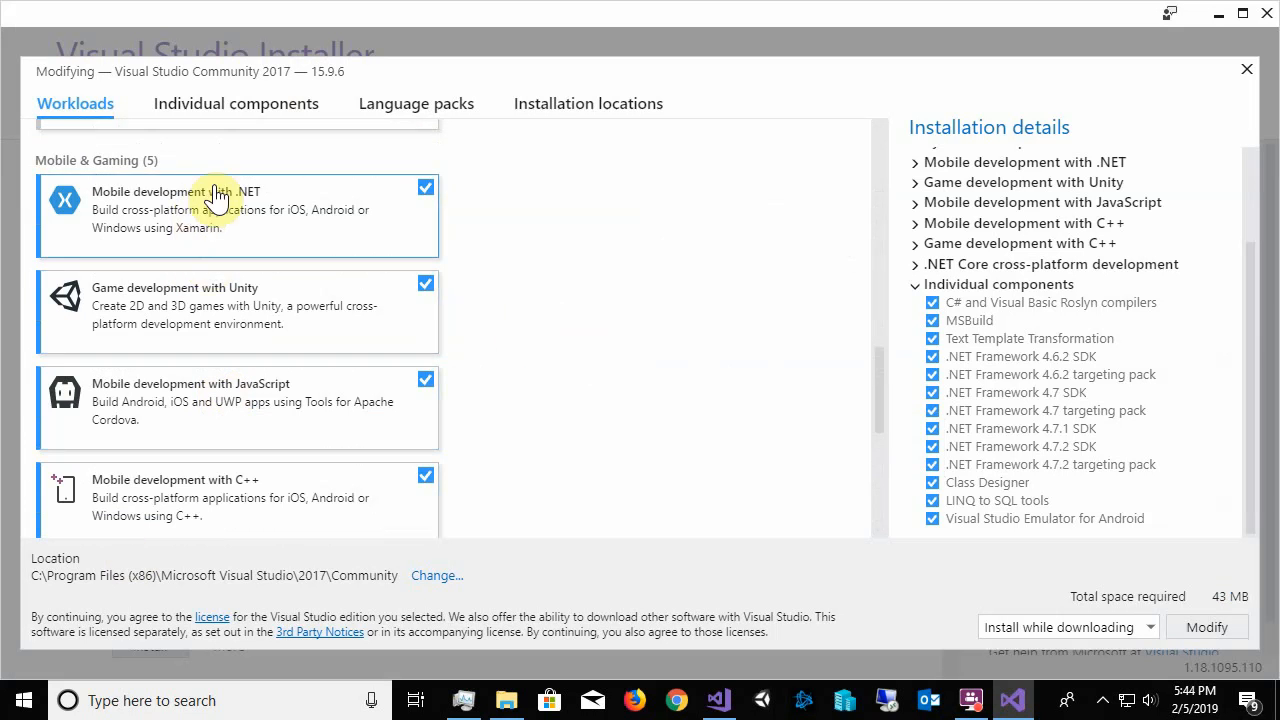
scroll(120, 490, "down", 3)
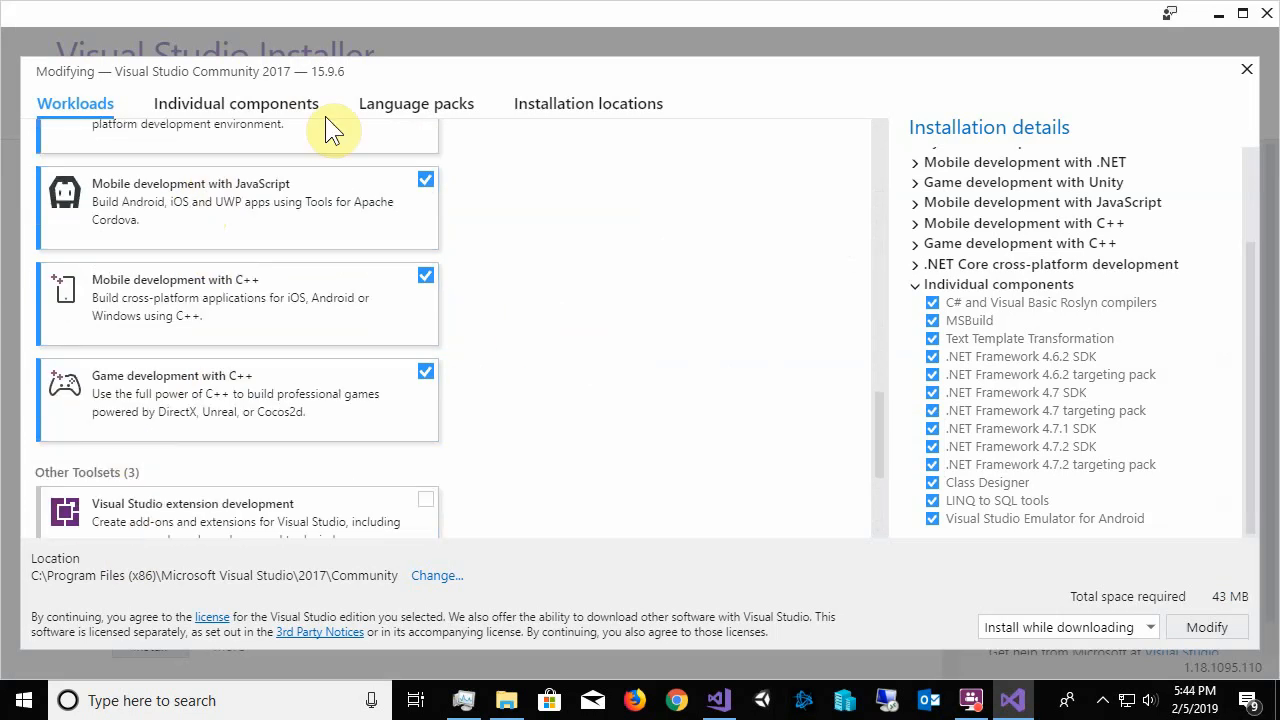
scroll(271, 209, "up", 5)
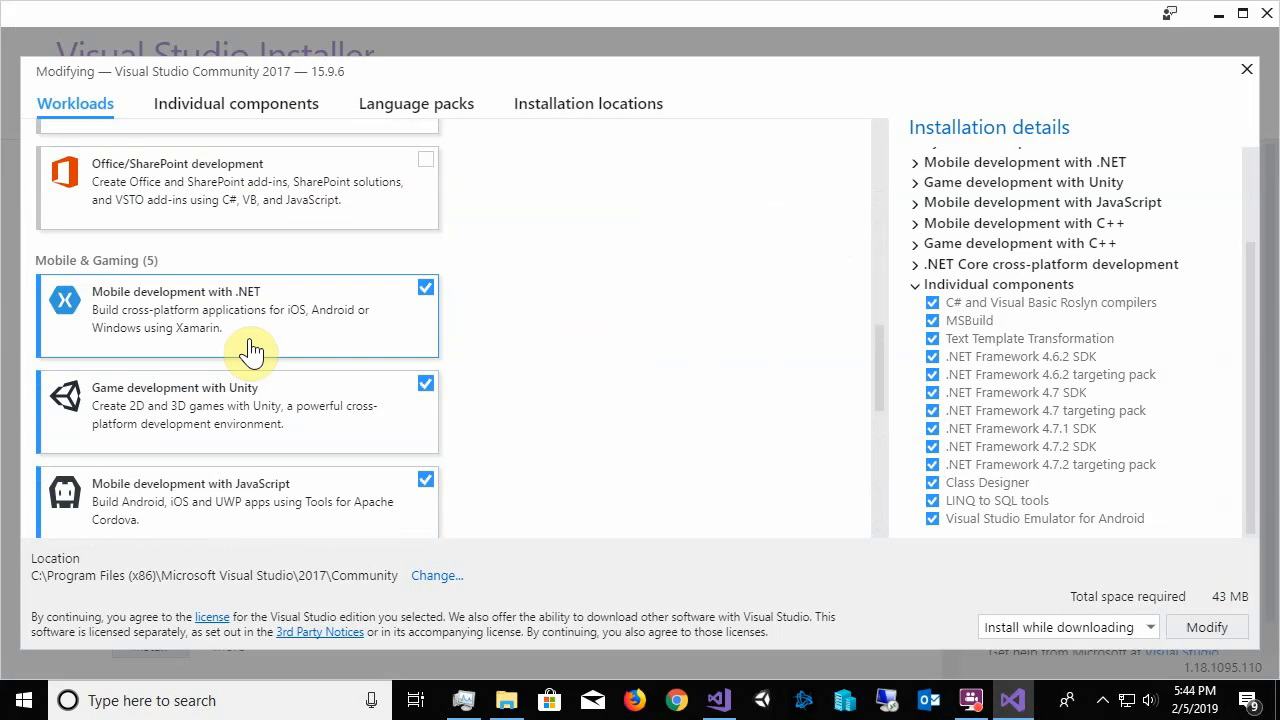
Look over the Mobile & Gaming workloads and the remaining workloads down to the end of Other Toolsets
scroll(251, 348, "down", 6)
scroll(251, 345, "up", 3)
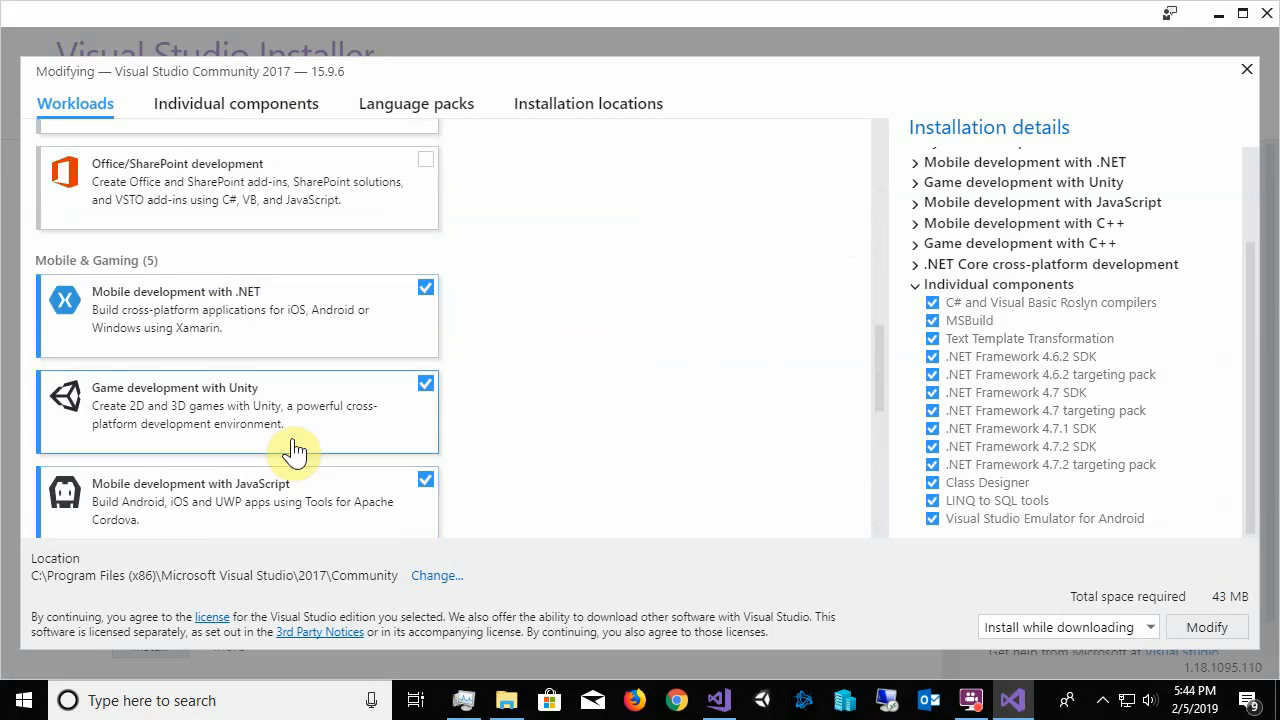
scroll(280, 430, "down", 5)
scroll(253, 368, "down", 2)
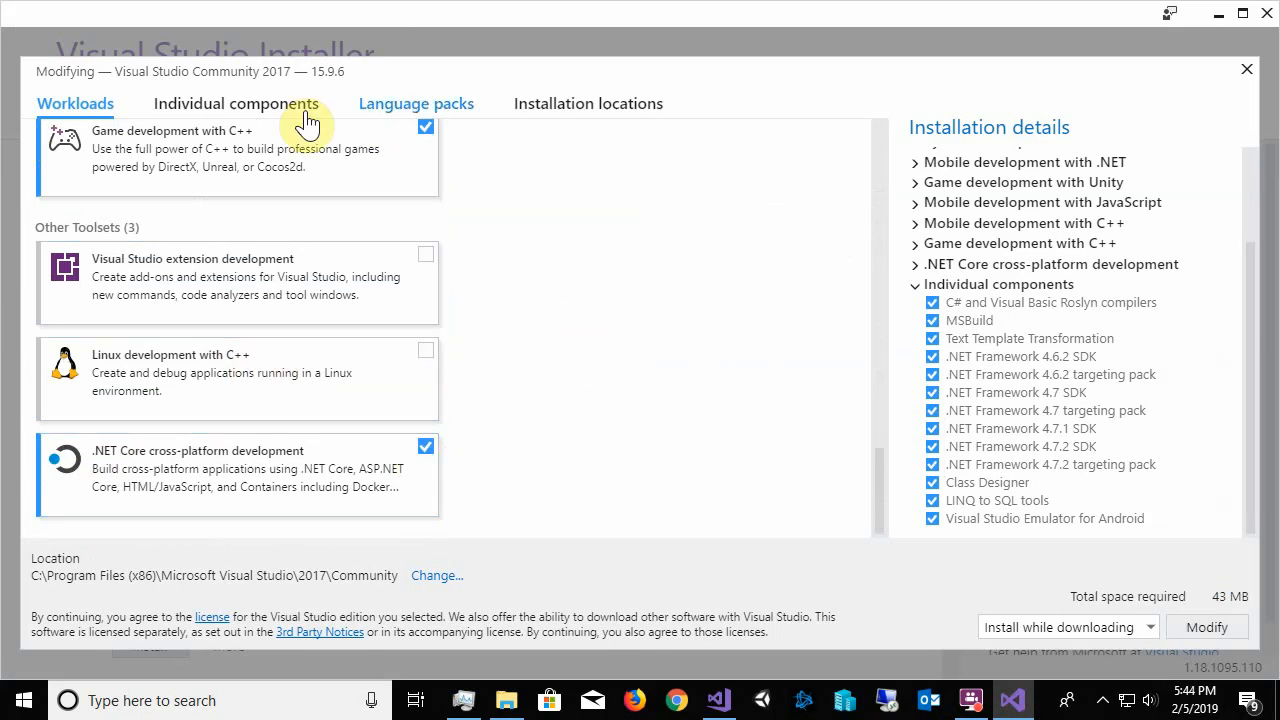
Examine the individual components, including compilers and build tools, development activities, emulators and the Android SDK and NDK entries
left_click(268, 113)
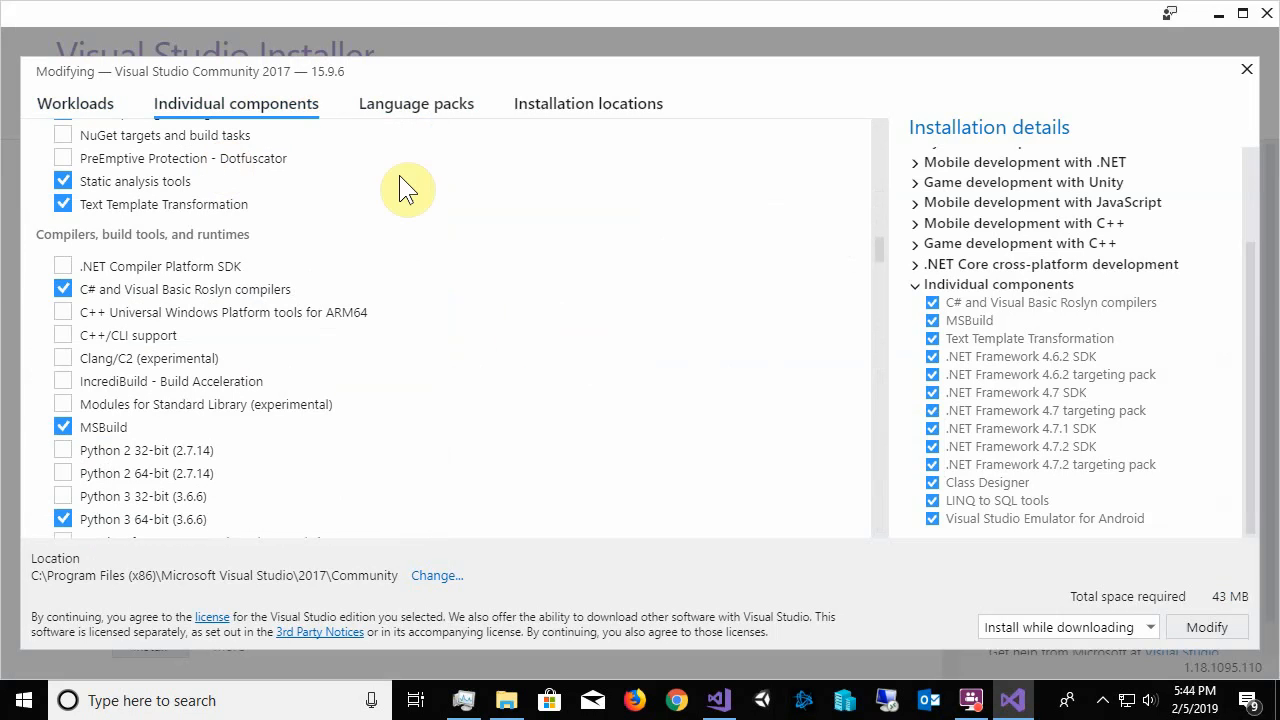
scroll(320, 222, "down", 12)
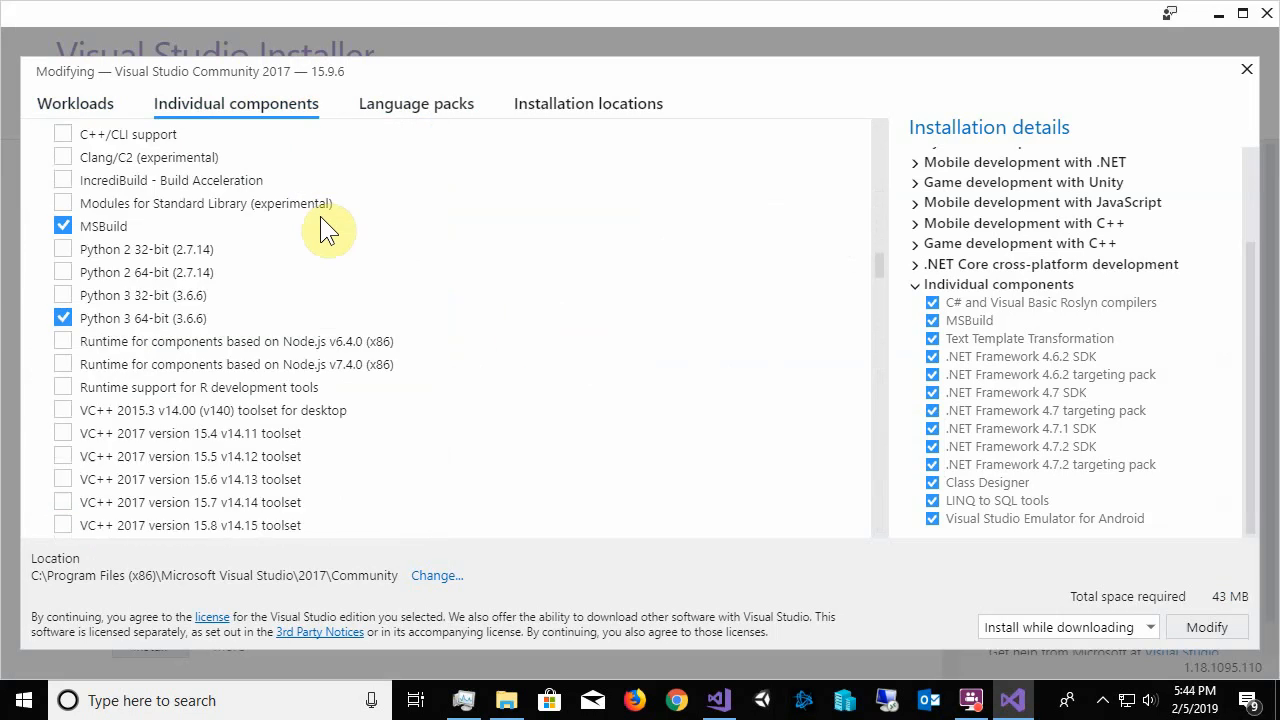
scroll(331, 207, "down", 5)
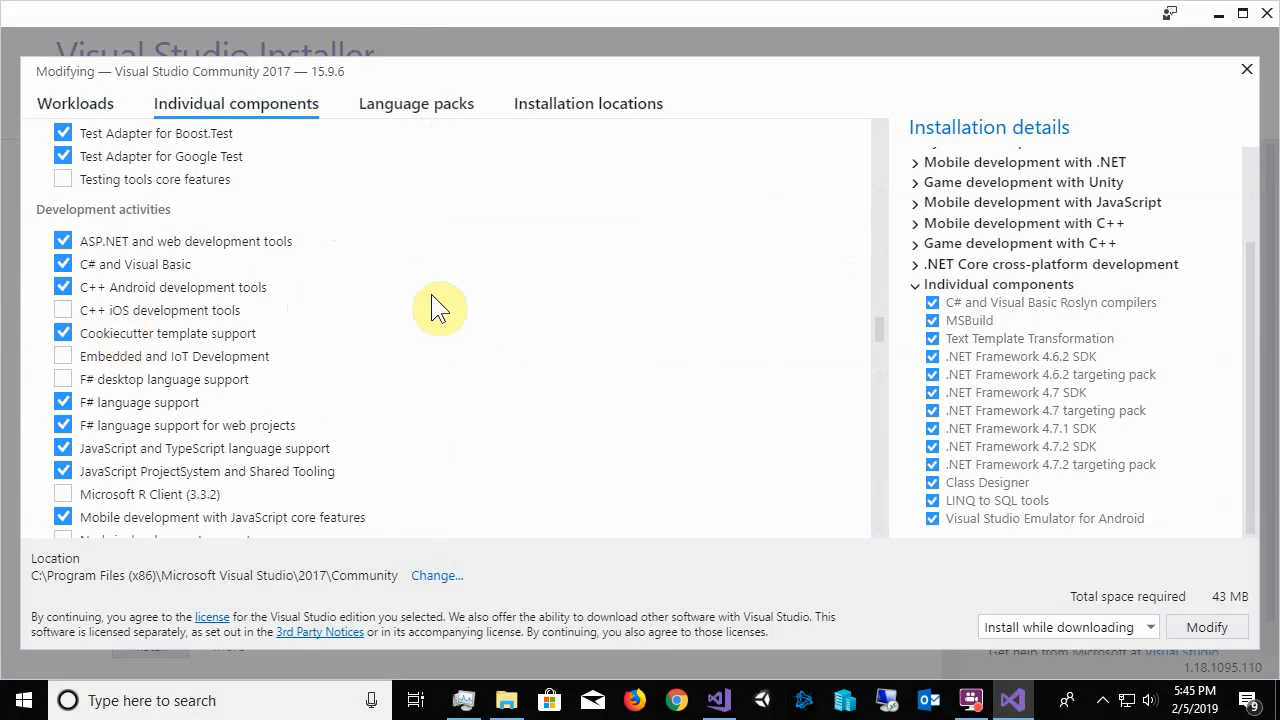
scroll(450, 305, "down", 4)
scroll(107, 354, "down", 4)
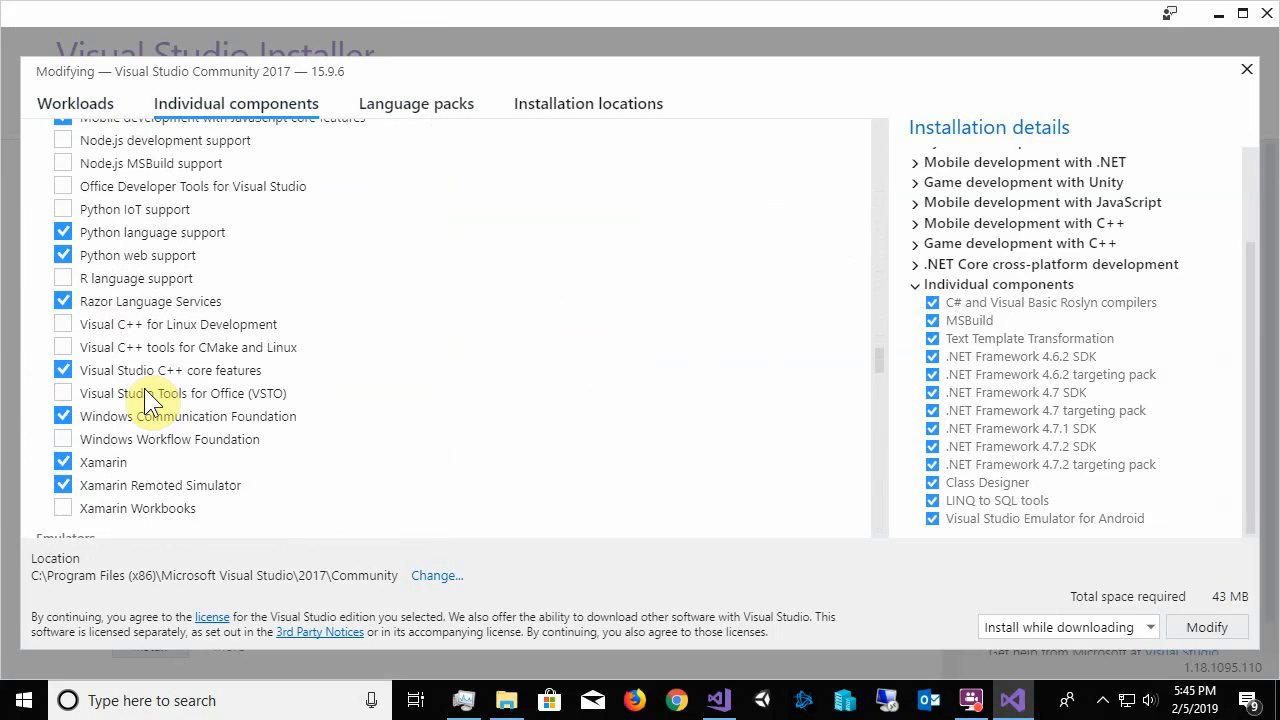
scroll(140, 300, "down", 8)
scroll(129, 337, "up", 4)
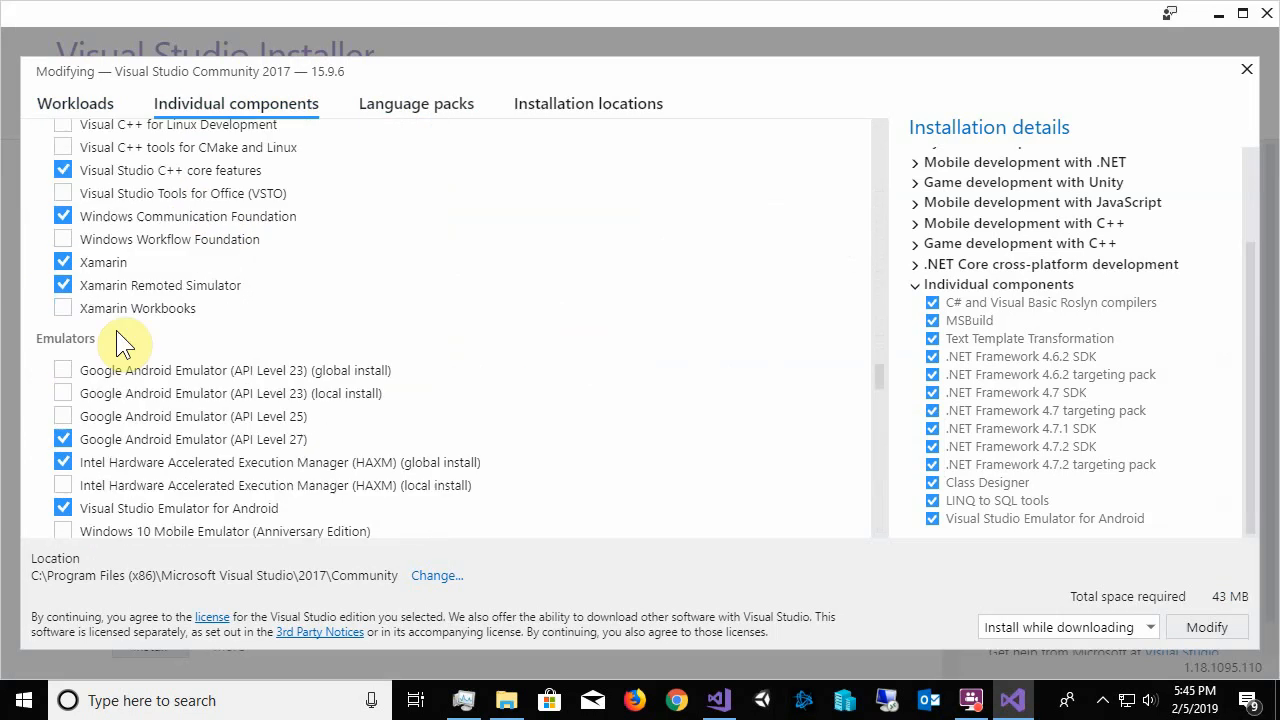
scroll(210, 428, "down", 8)
scroll(230, 430, "down", 15)
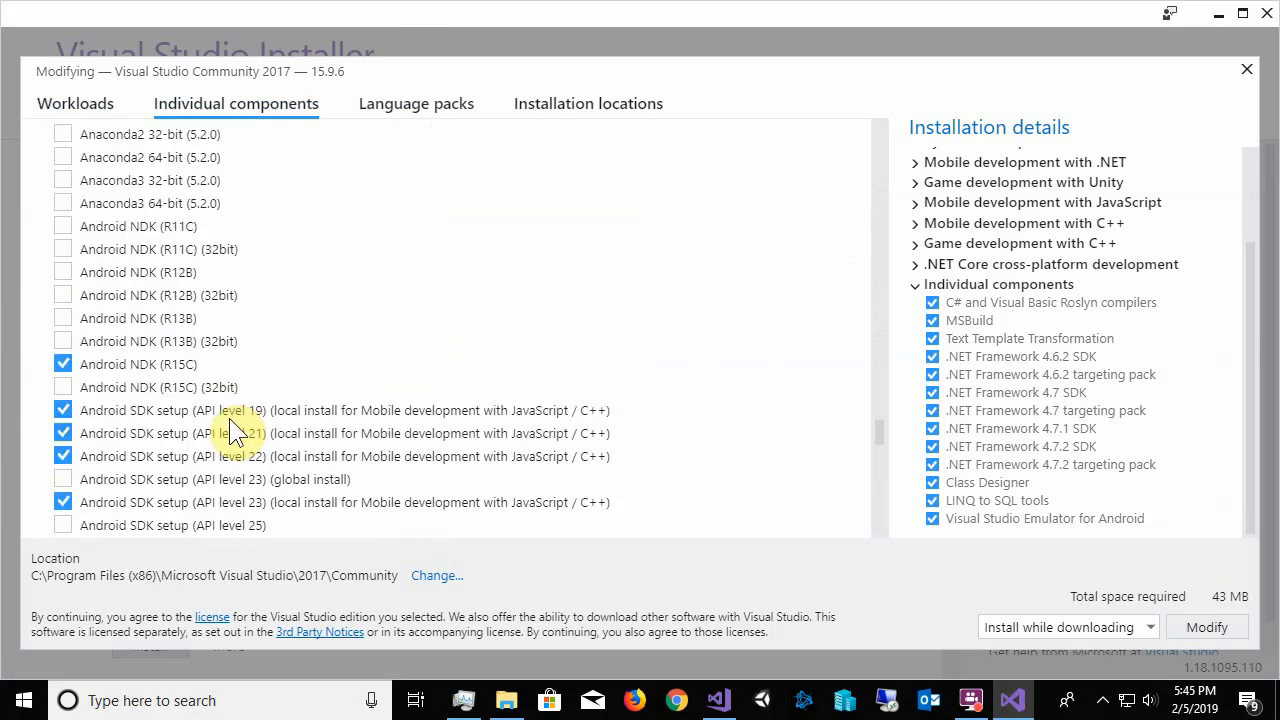
Check the available language packs and the installation locations, and return to the workloads overview
left_click(408, 104)
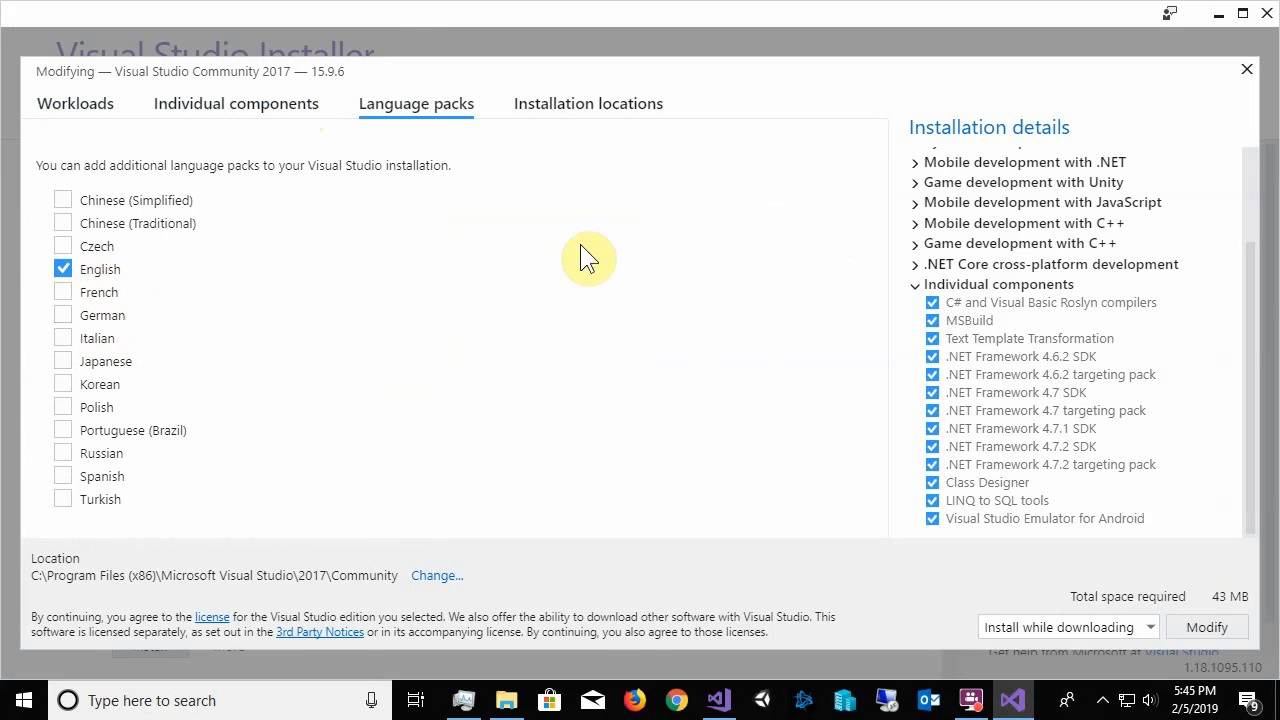
left_click(607, 114)
left_click(416, 106)
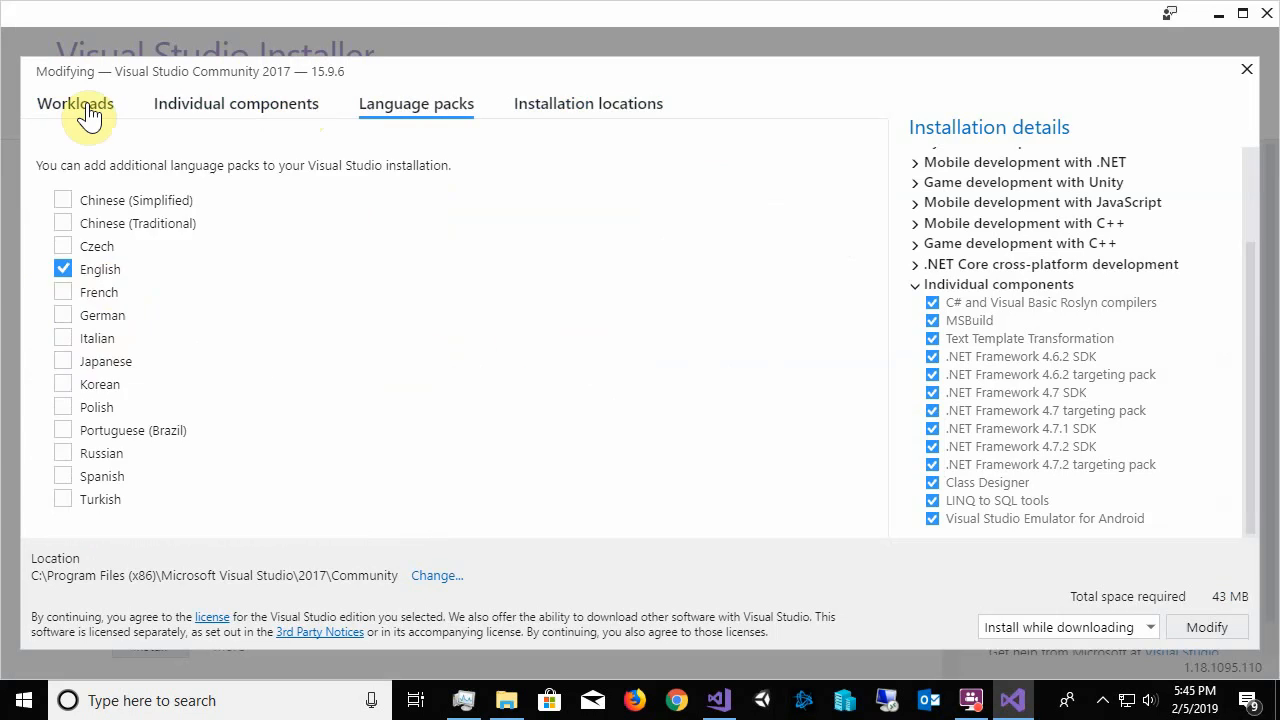
left_click(68, 117)
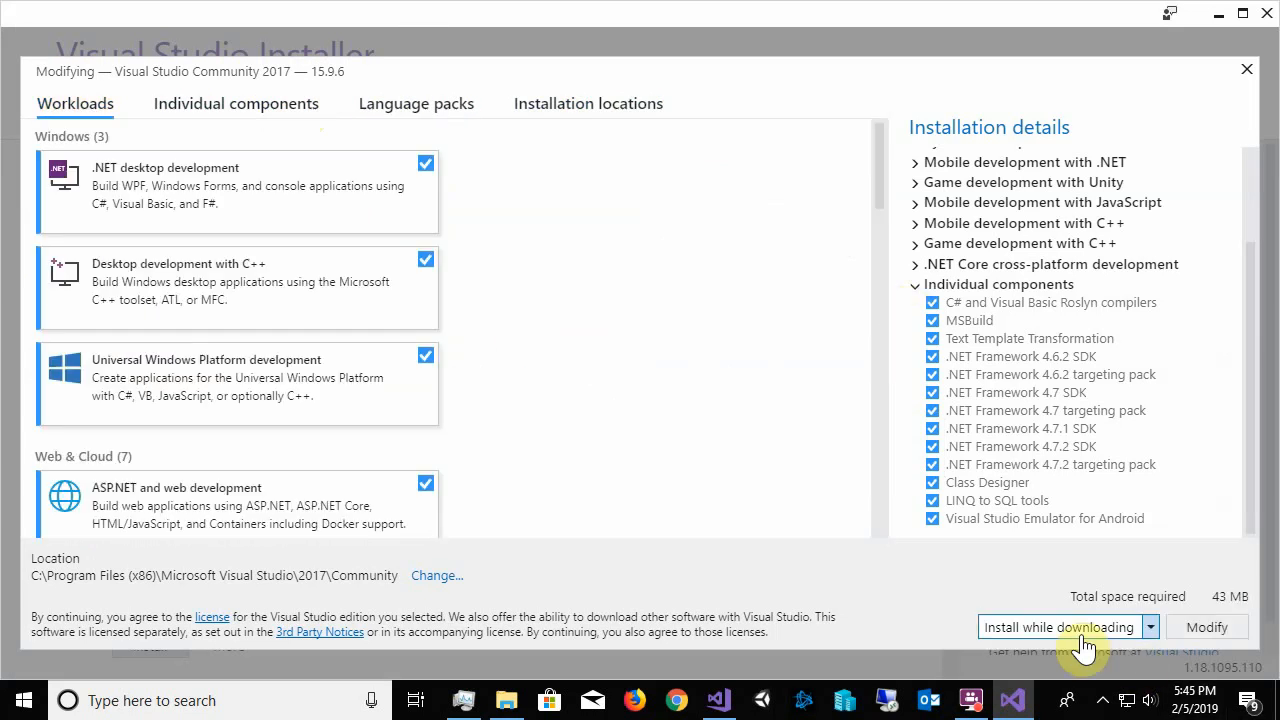
View the choices for when to install, Install while downloading or Download all, then install, and keep Install while downloading
left_click(1155, 630)
left_click(1152, 630)
left_click(1152, 630)
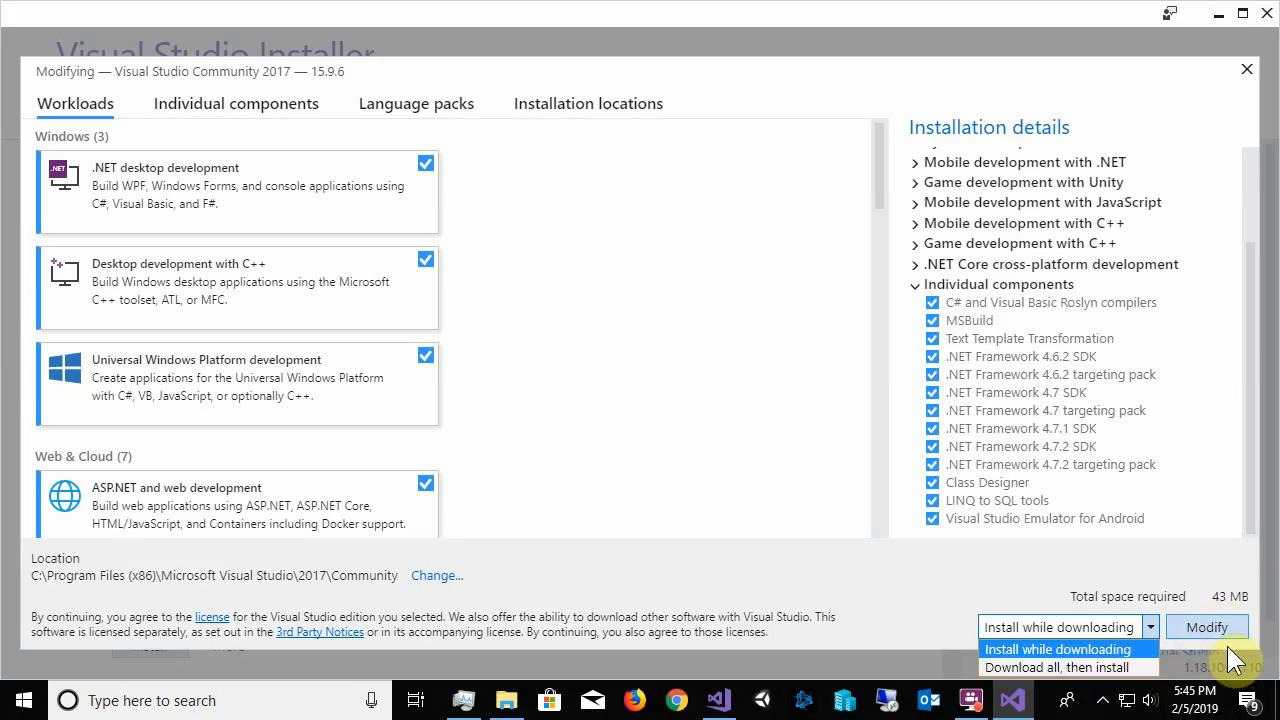
left_click(1177, 522)
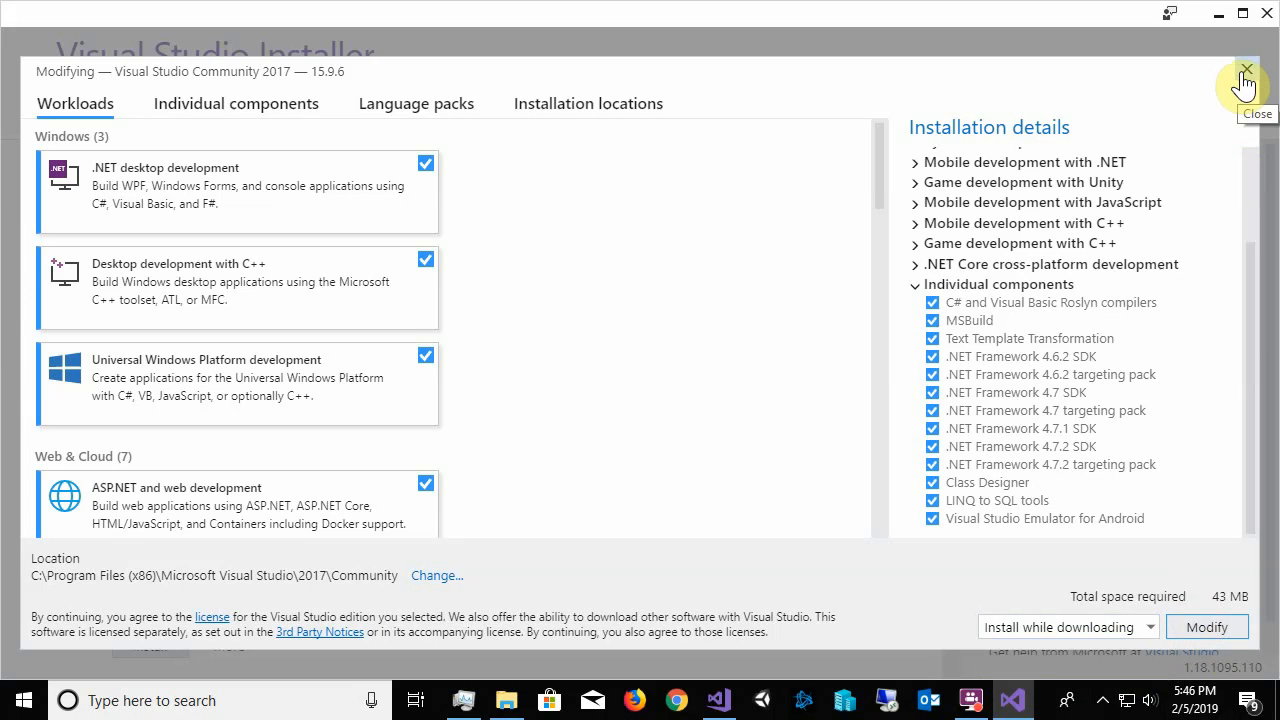
Search Windows for "vi" to find Visual Studio Installer, and dismiss the search without opening a result
left_click(270, 695)
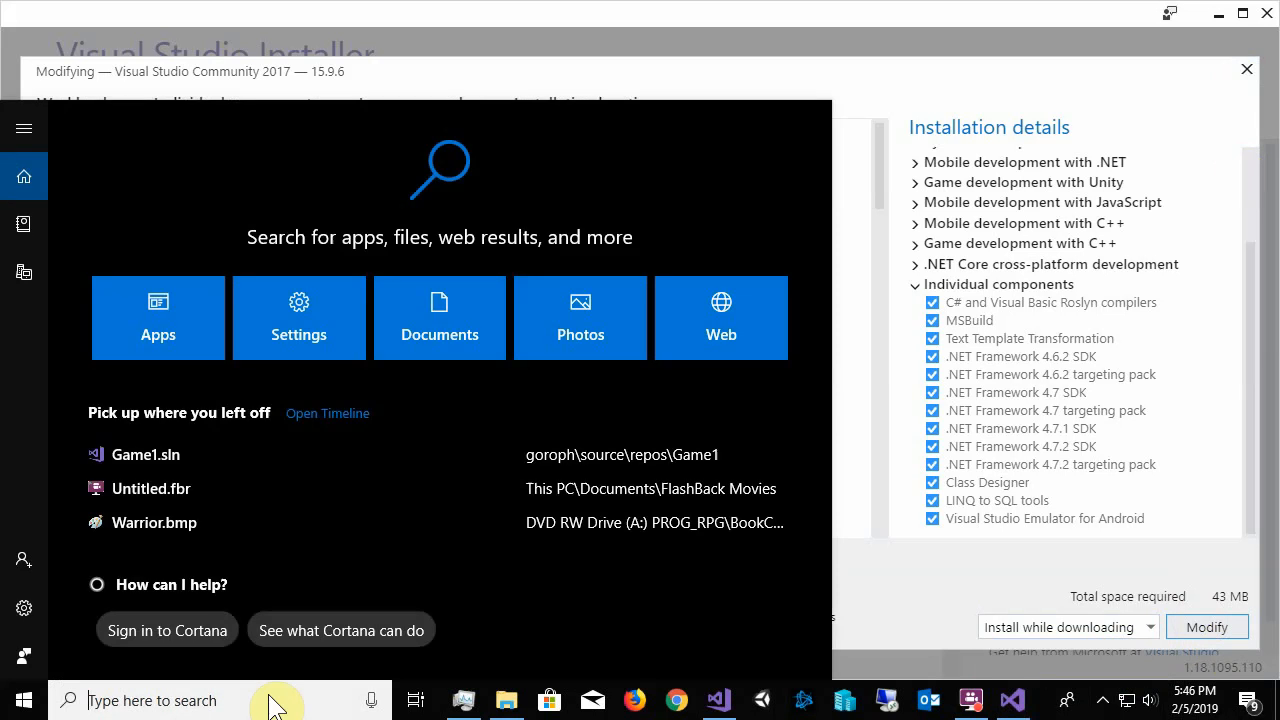
left_click(699, 36)
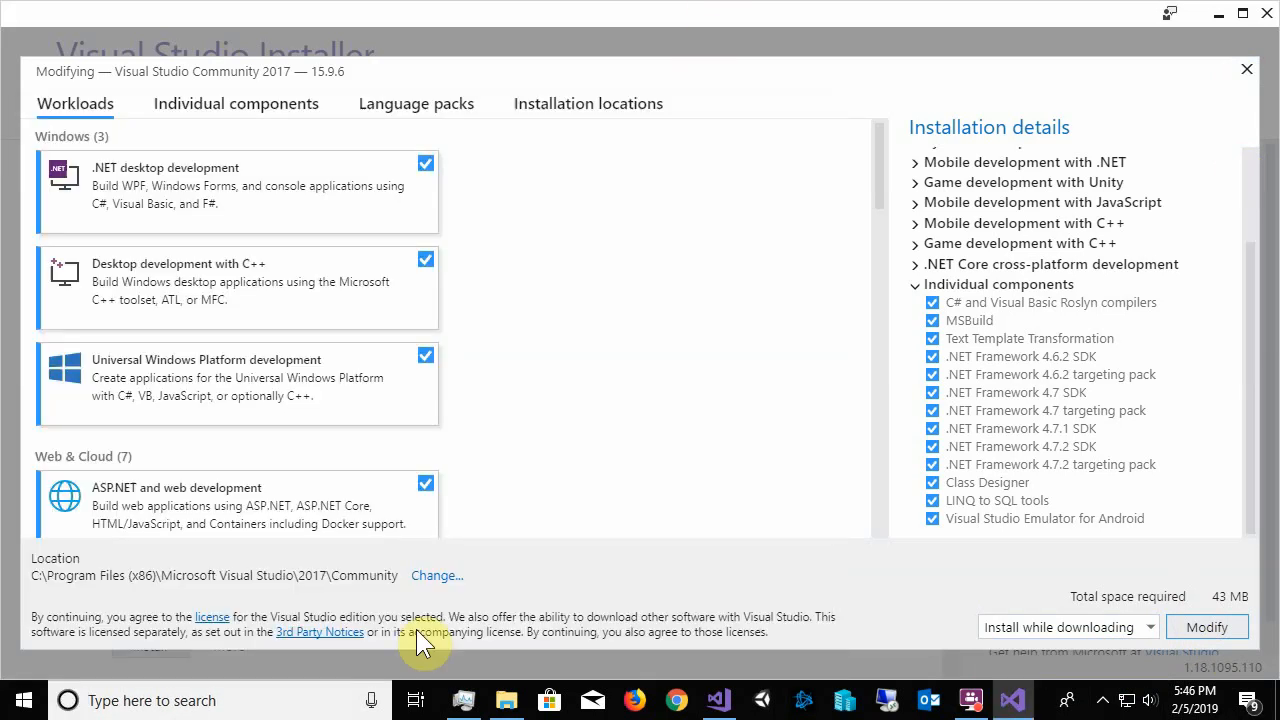
left_click(165, 704)
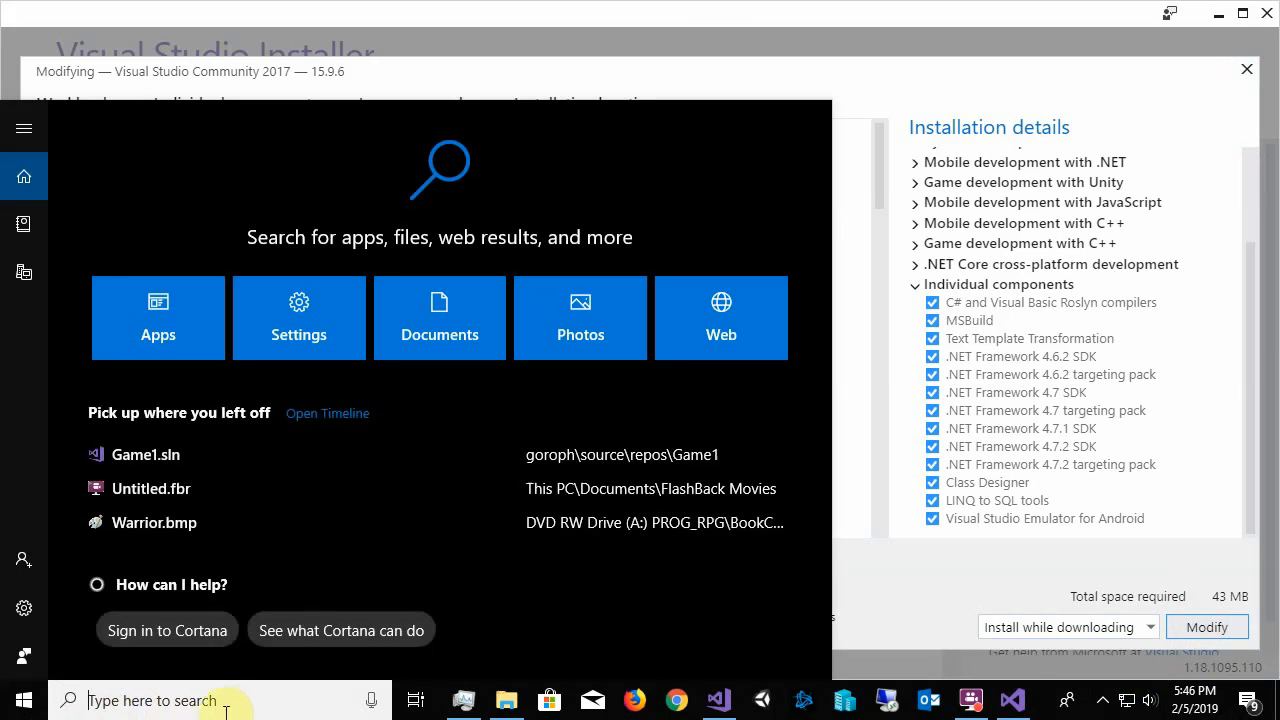
type("vi")
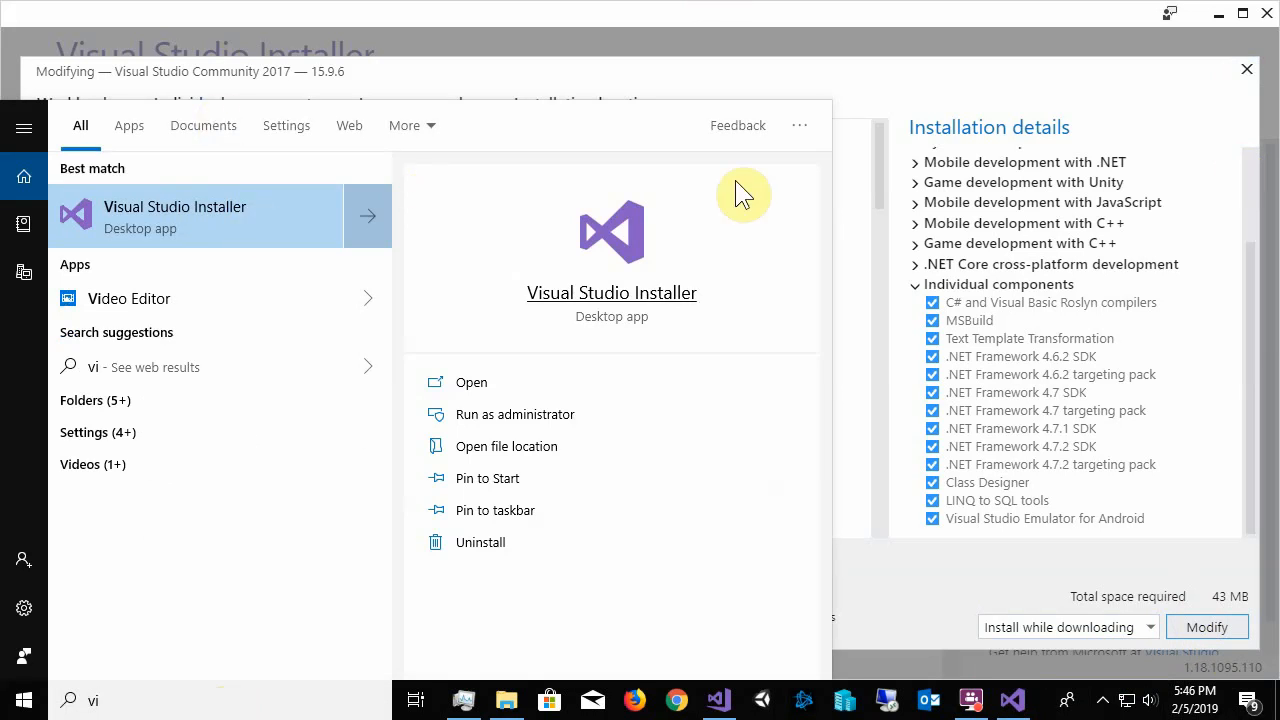
left_click(1036, 15)
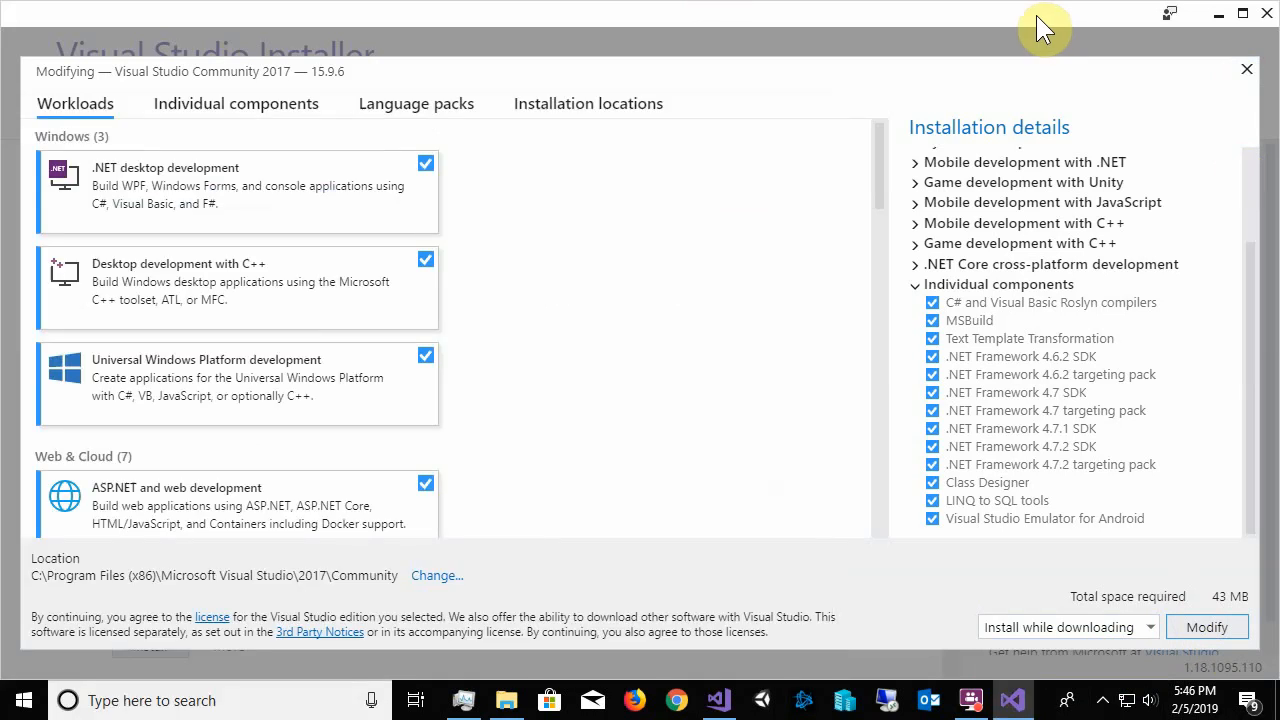